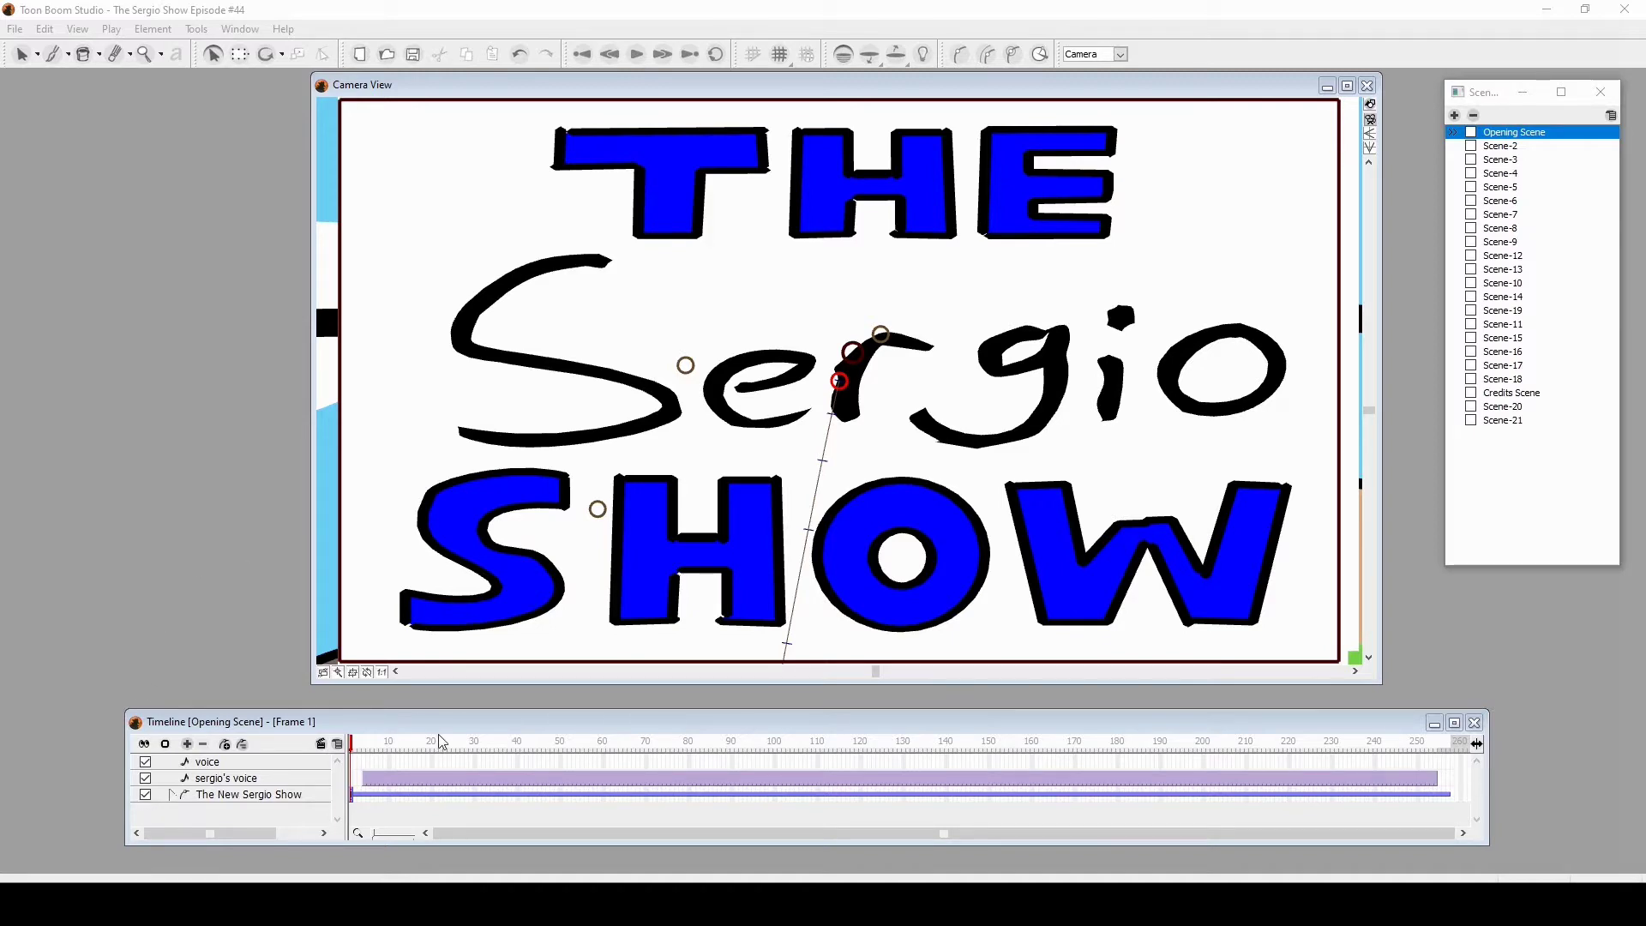
Step: Scrub the Opening Scene from the Sergio Show title card to the push onto Sergio's desk
mouse_move(421, 748)
left_mouse_down()
mouse_move(1289, 696)
mouse_move(1263, 722)
left_mouse_up()
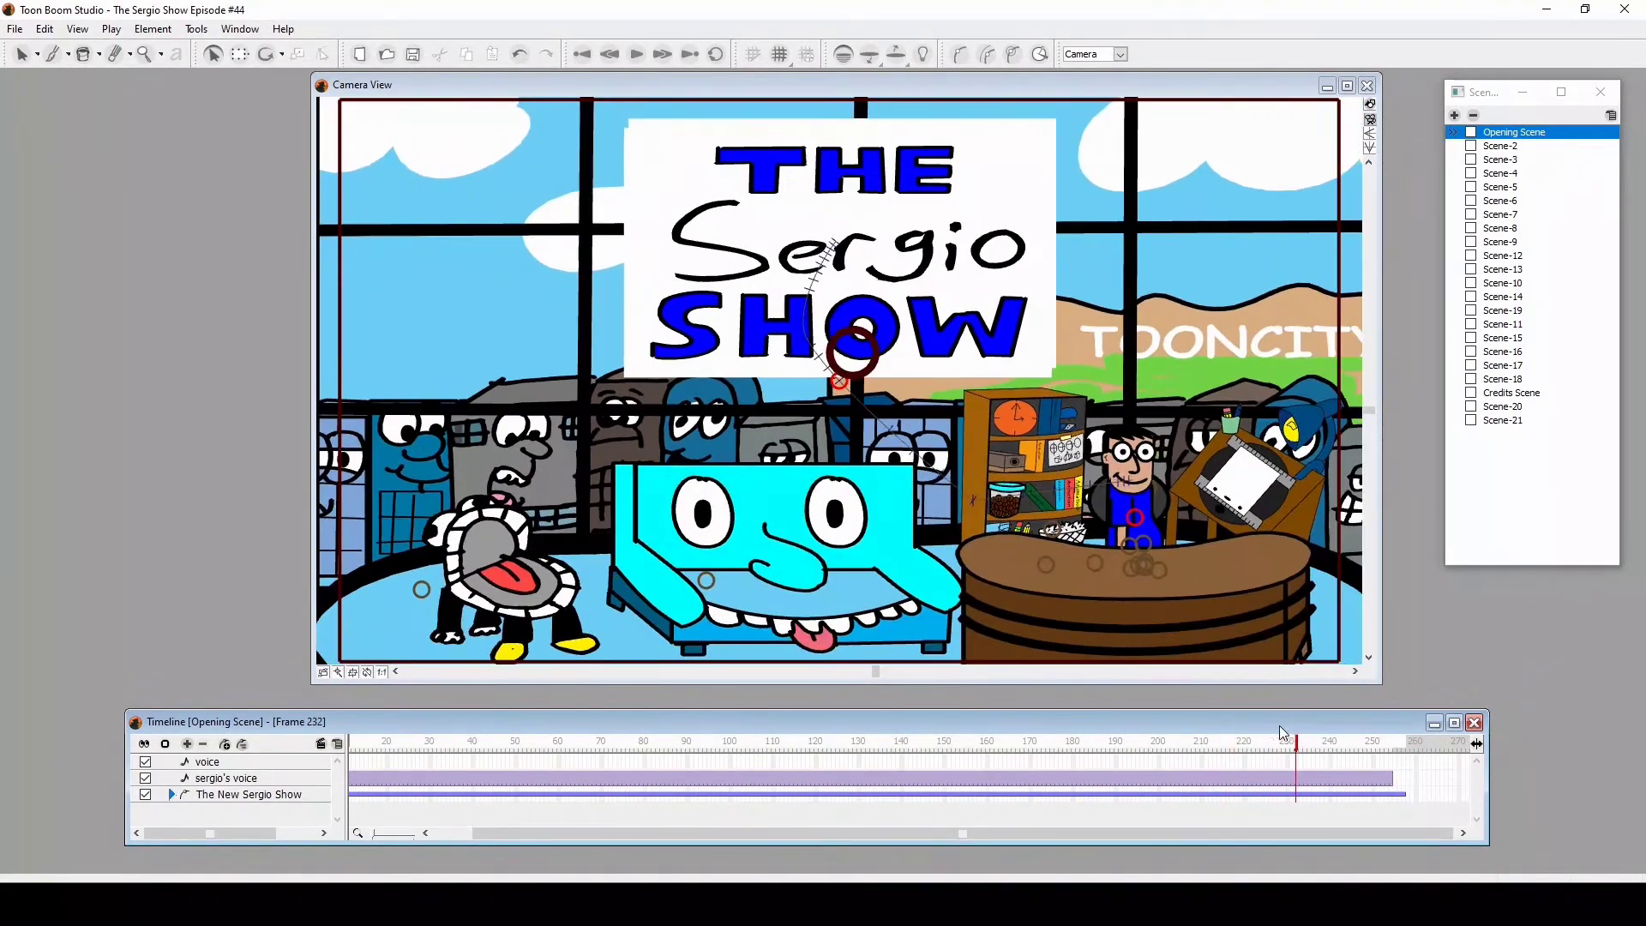
left_click_drag(1267, 725, 1338, 751)
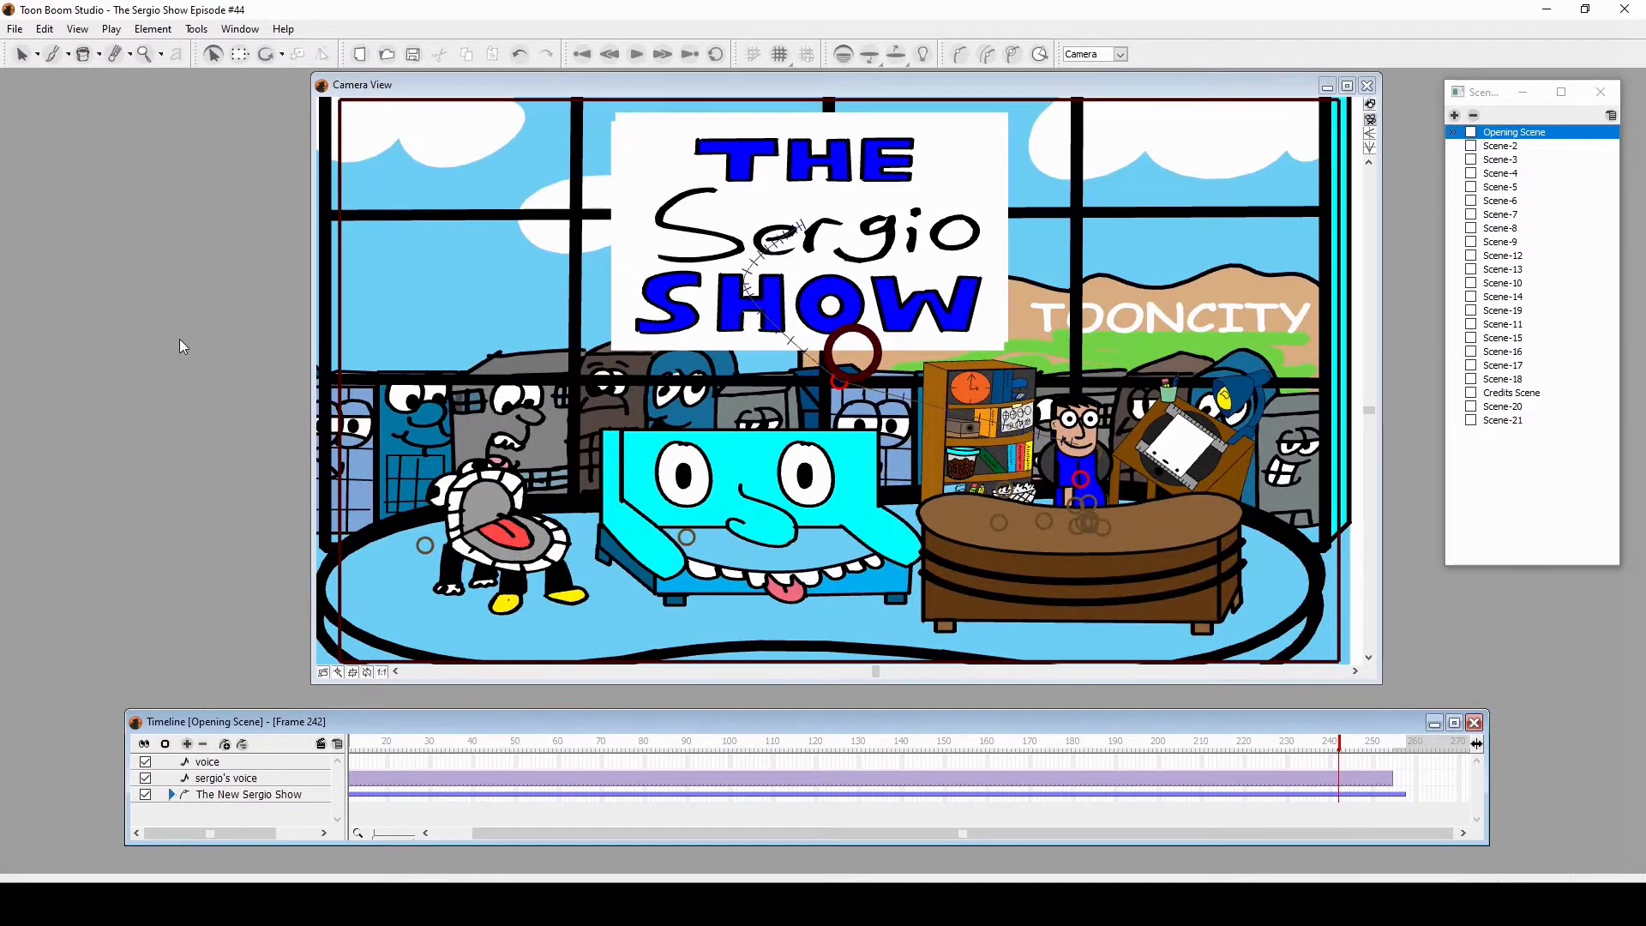
mouse_move(941, 754)
left_mouse_down()
mouse_move(886, 749)
mouse_move(1172, 777)
mouse_move(1378, 748)
mouse_move(1022, 744)
left_mouse_up()
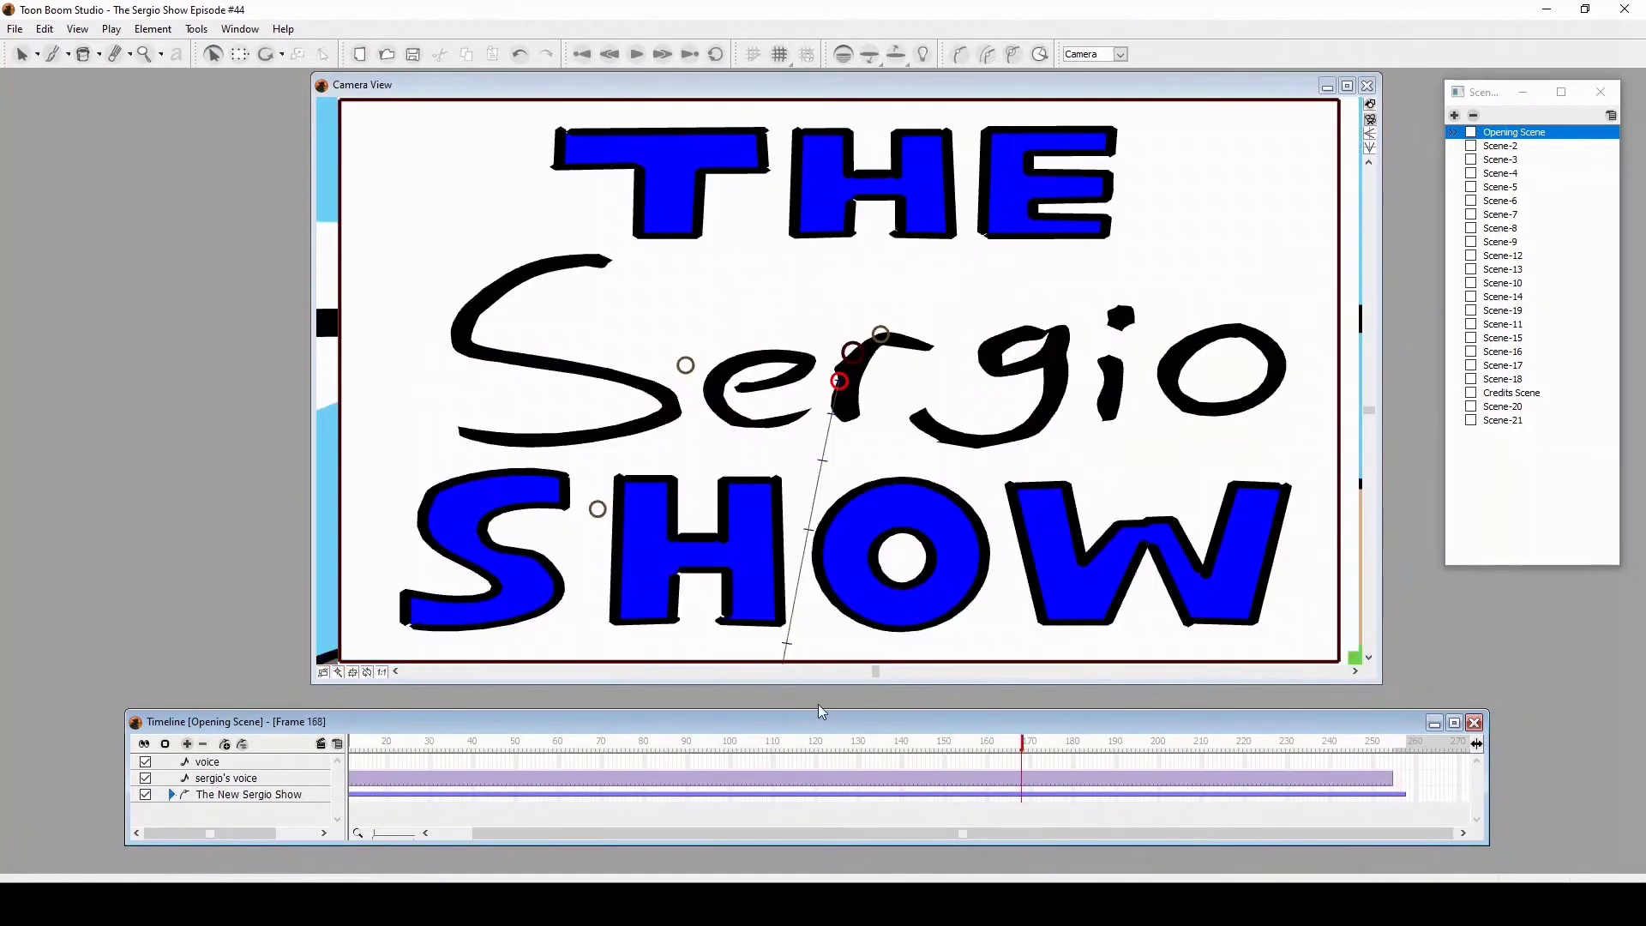
mouse_move(826, 744)
left_mouse_down()
mouse_move(651, 744)
mouse_move(1365, 744)
left_mouse_up()
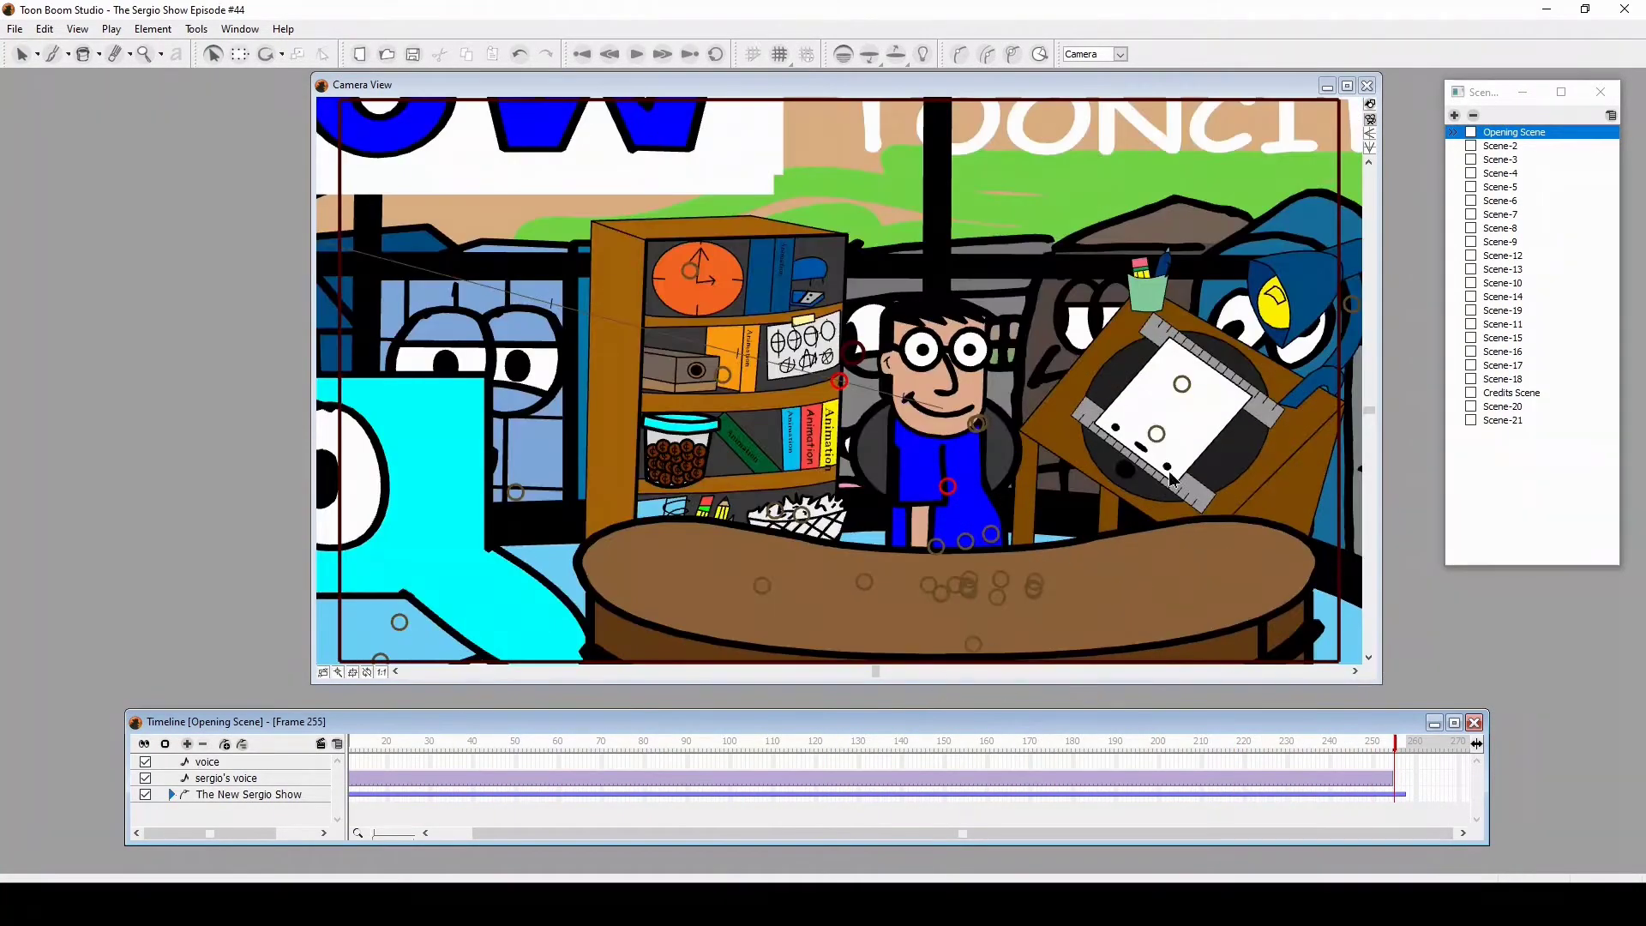
Step: View Scene-4's parking-garage shot with Sergio and the motorbike, then select Scene-7
left_click(1515, 172)
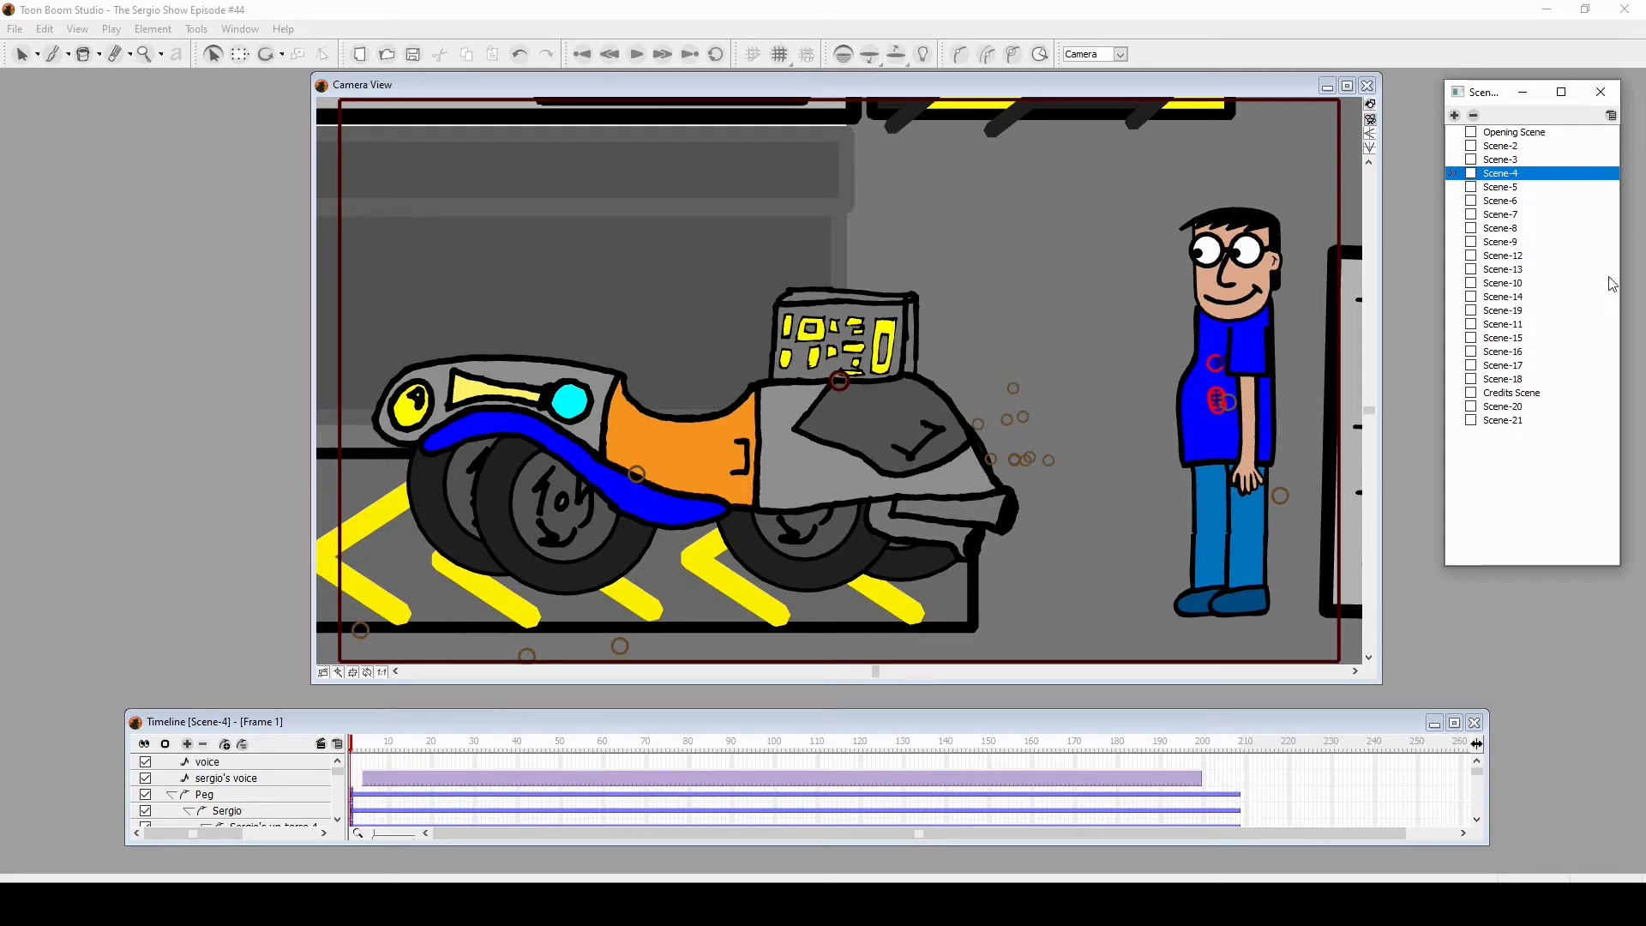
left_click(1500, 214)
Step: At frame 69 of Scene-7, zoom on Sergio's face and select his mouth drawing
left_click_drag(503, 744, 646, 760)
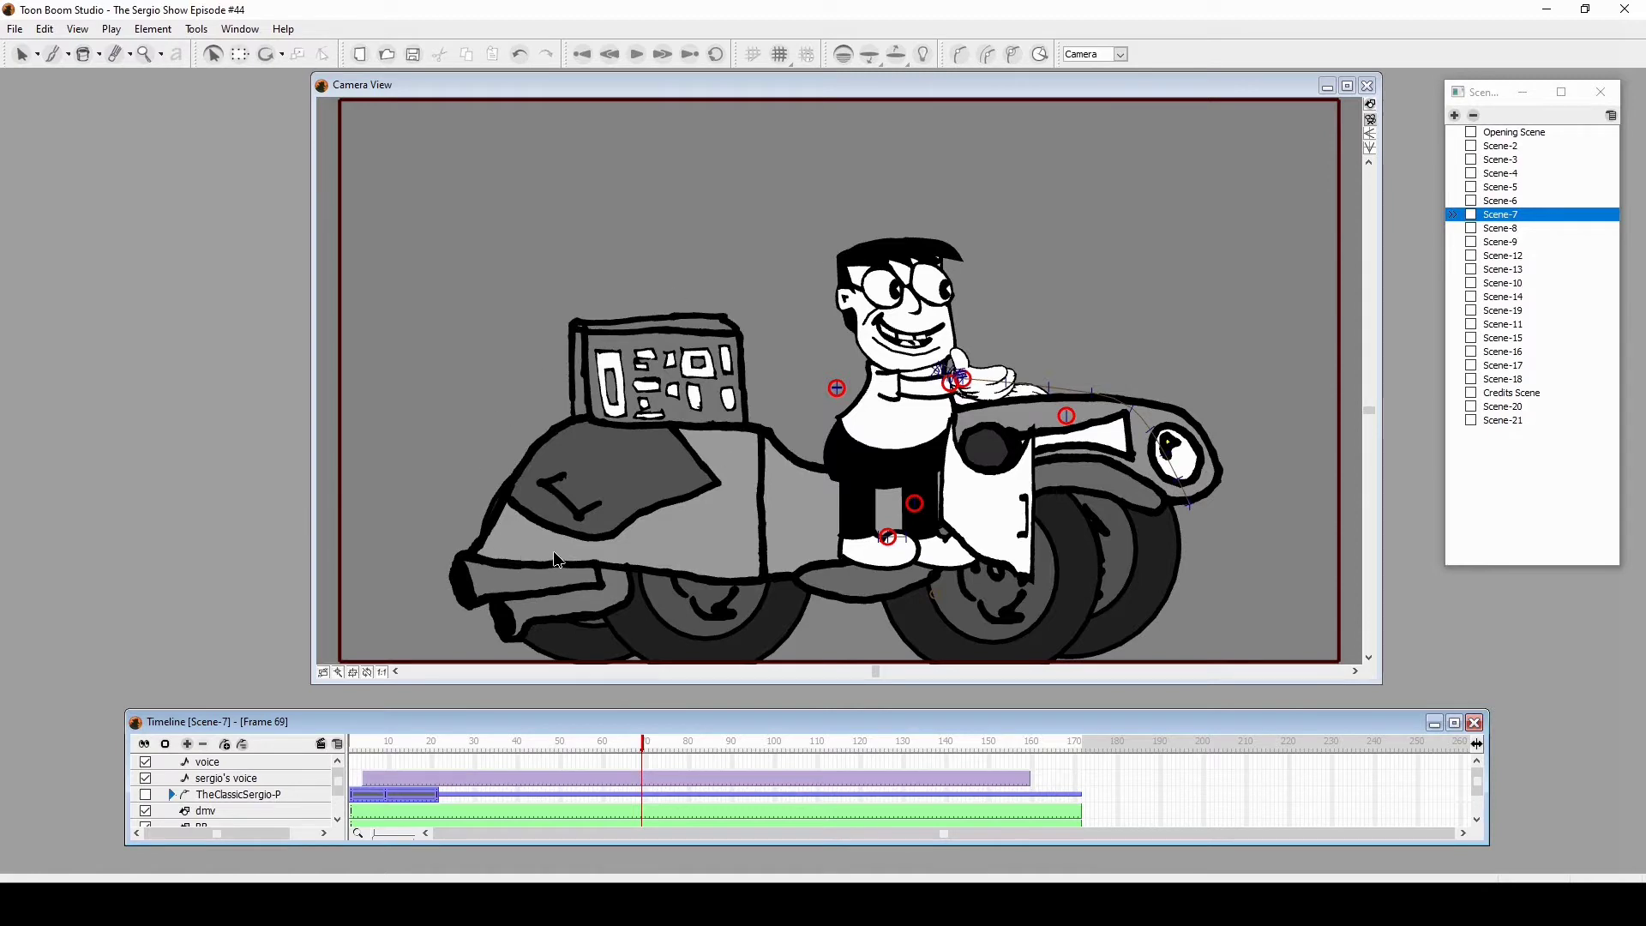
scroll(893, 352, "up", 1)
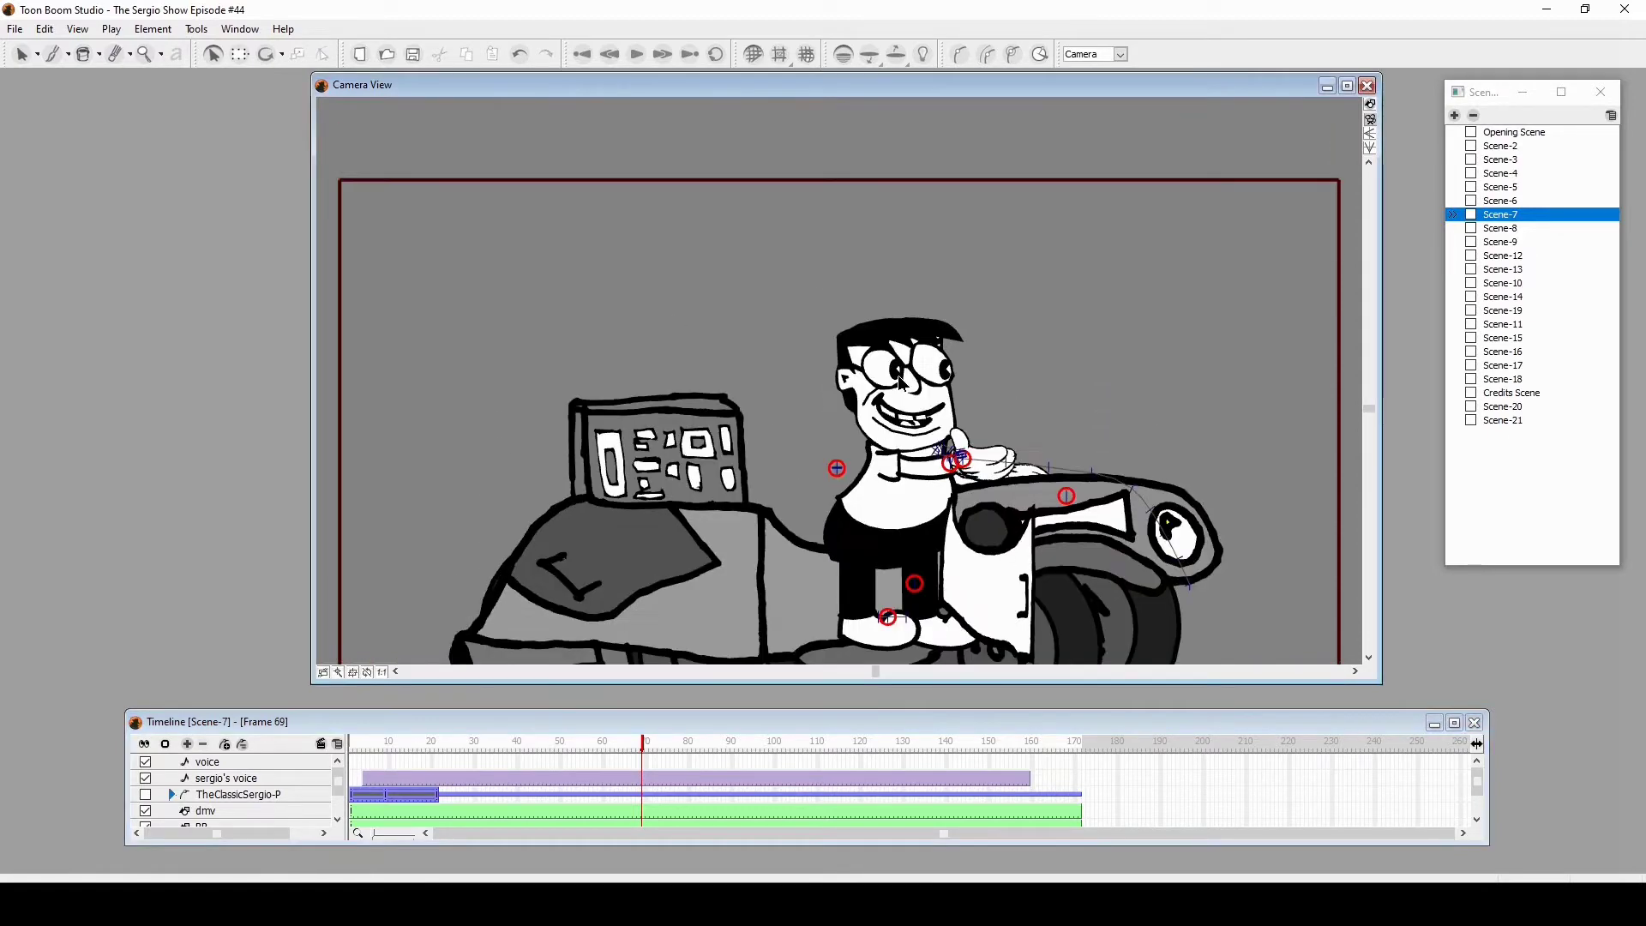
scroll(895, 369, "up", 1)
scroll(897, 375, "up", 2)
scroll(898, 402, "up", 2)
scroll(897, 416, "up", 2)
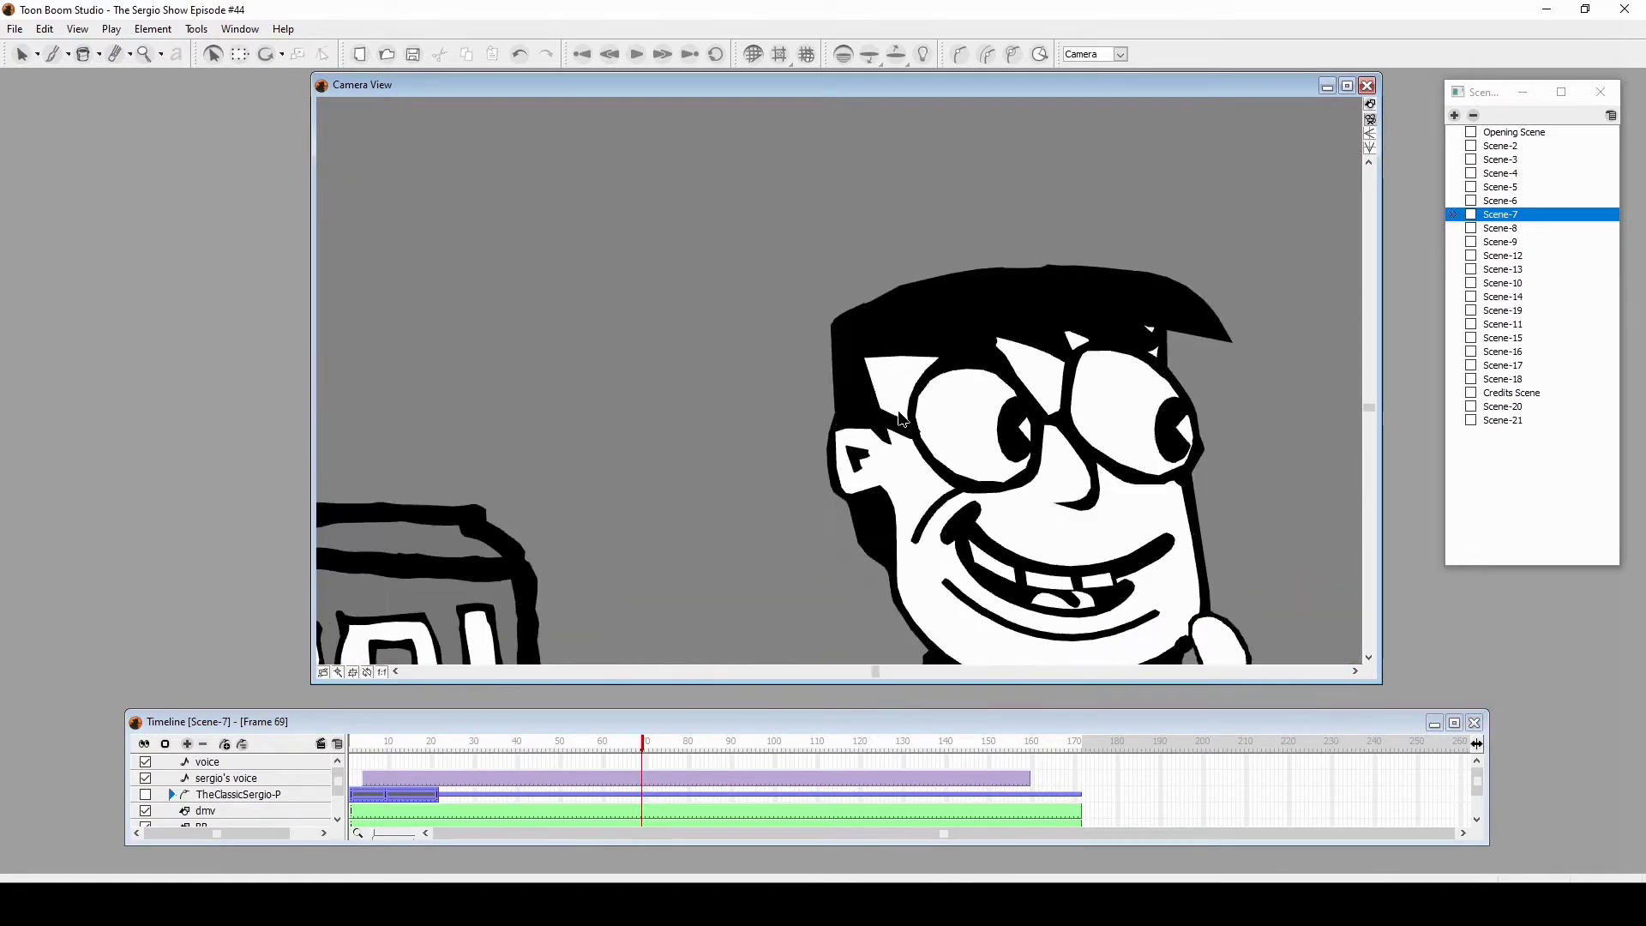
scroll(1068, 512, "up", 1)
left_click(1356, 671)
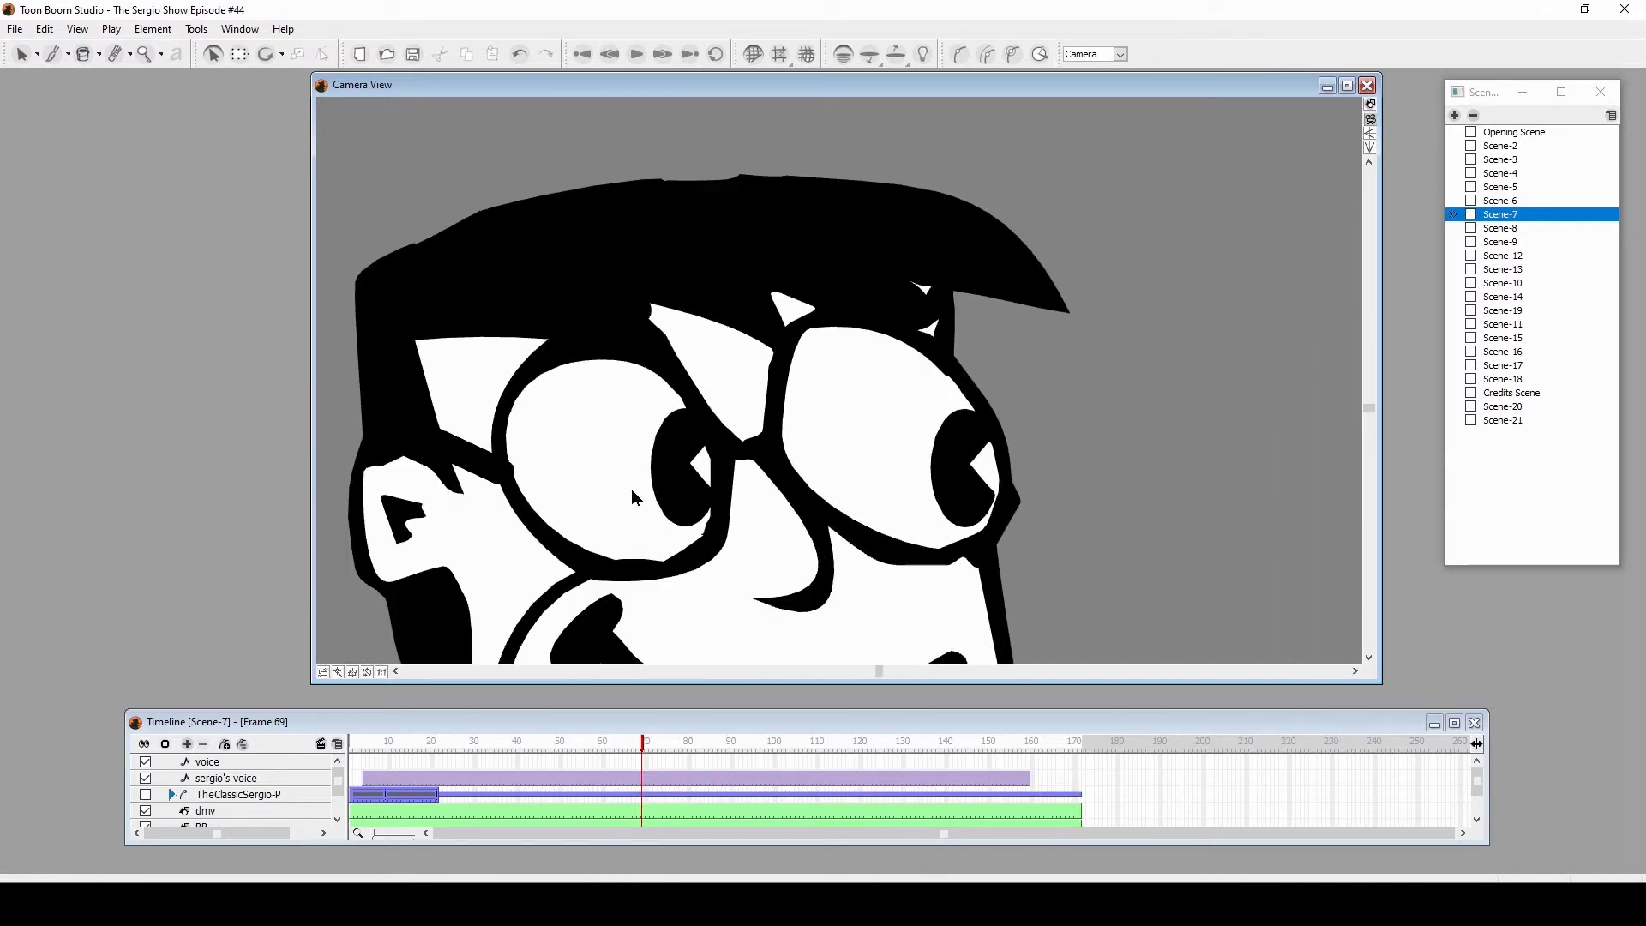
scroll(634, 497, "down", 2)
scroll(635, 497, "up", 1)
scroll(634, 497, "up", 1)
scroll(634, 497, "up", 1)
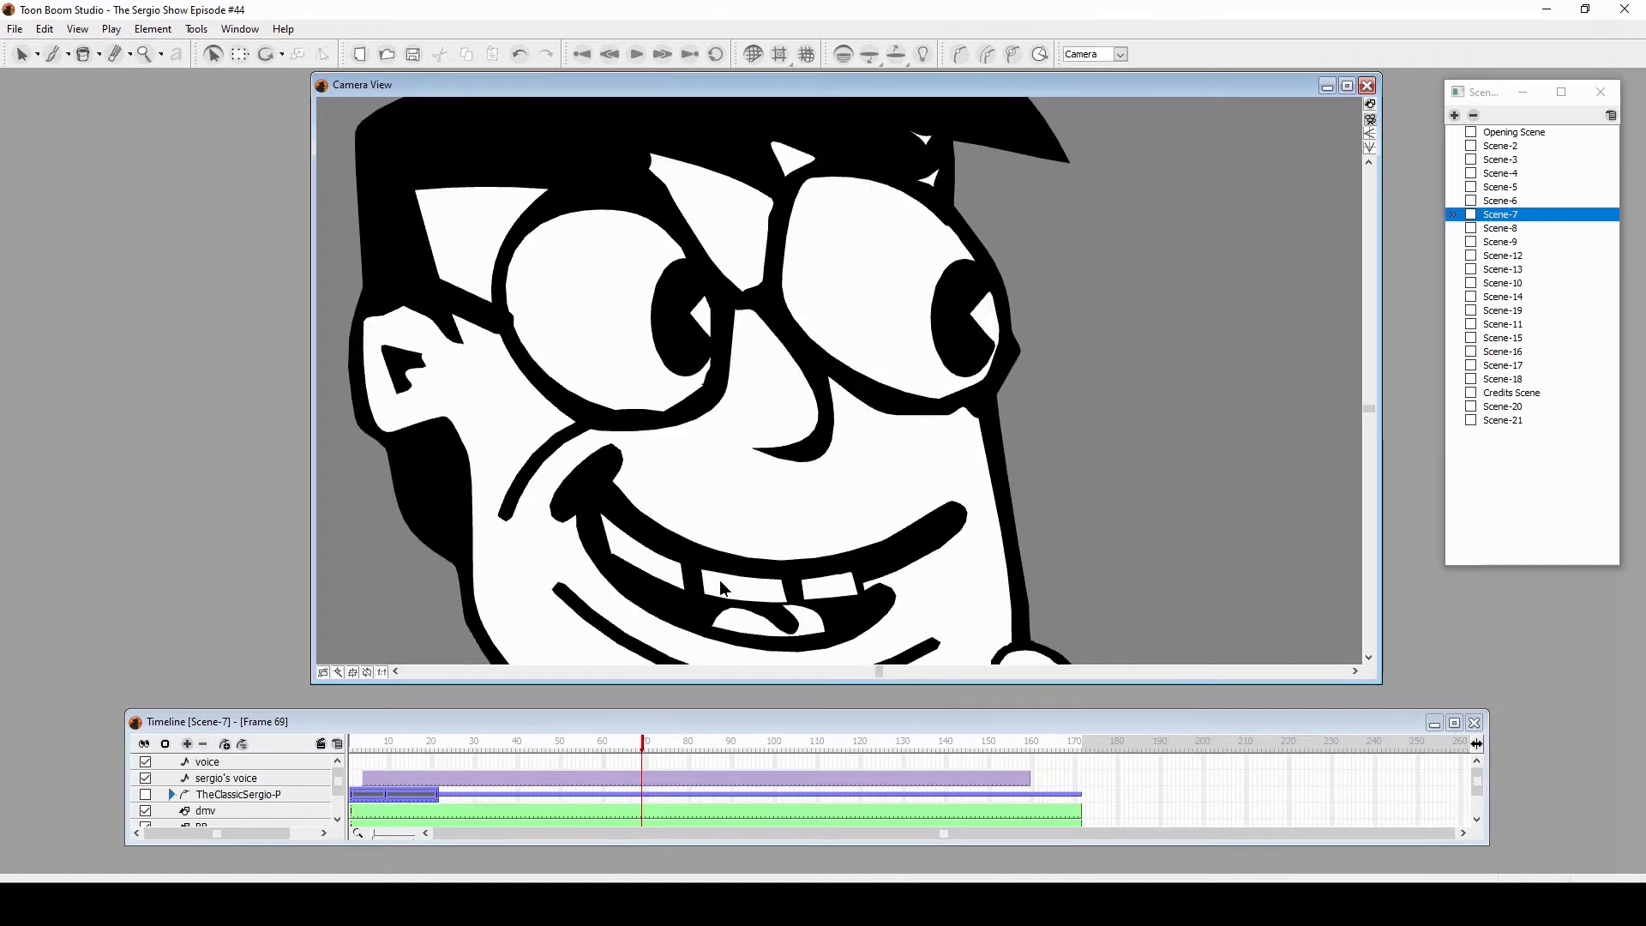
left_click(720, 587)
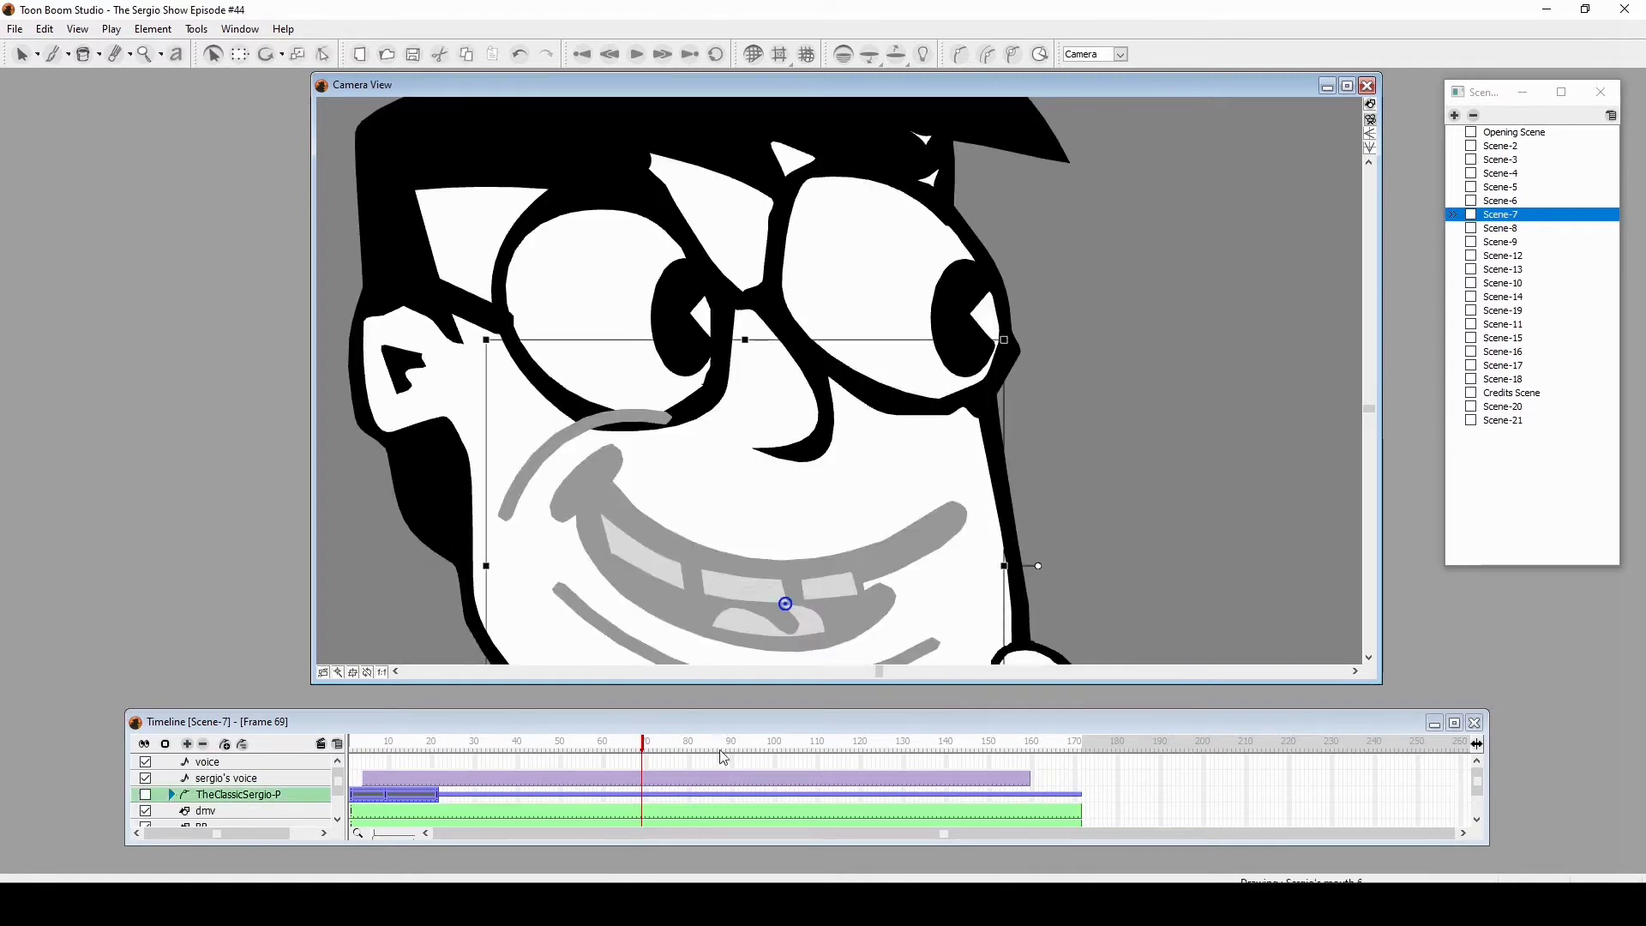
mouse_move(650, 748)
left_mouse_down()
mouse_move(712, 747)
mouse_move(641, 758)
left_mouse_up()
Step: Jump to frame 148, then select and zoom in on the DMV building drawing
scroll(724, 579, "down", 2)
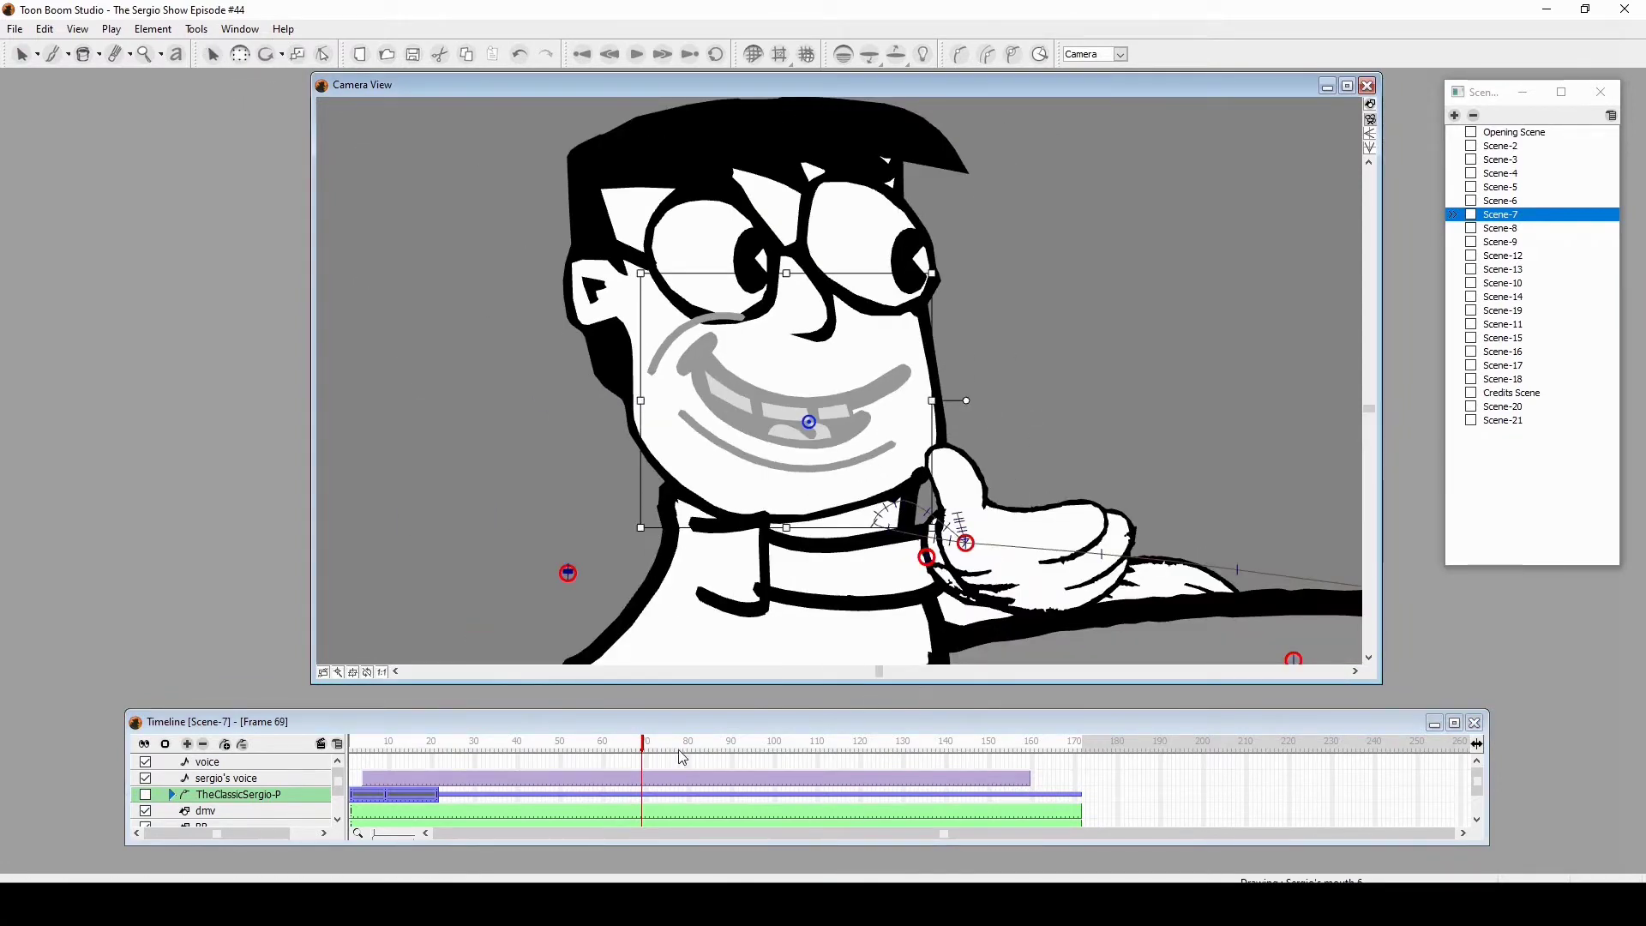
scroll(758, 541, "down", 1)
scroll(806, 514, "down", 1)
scroll(811, 506, "down", 1)
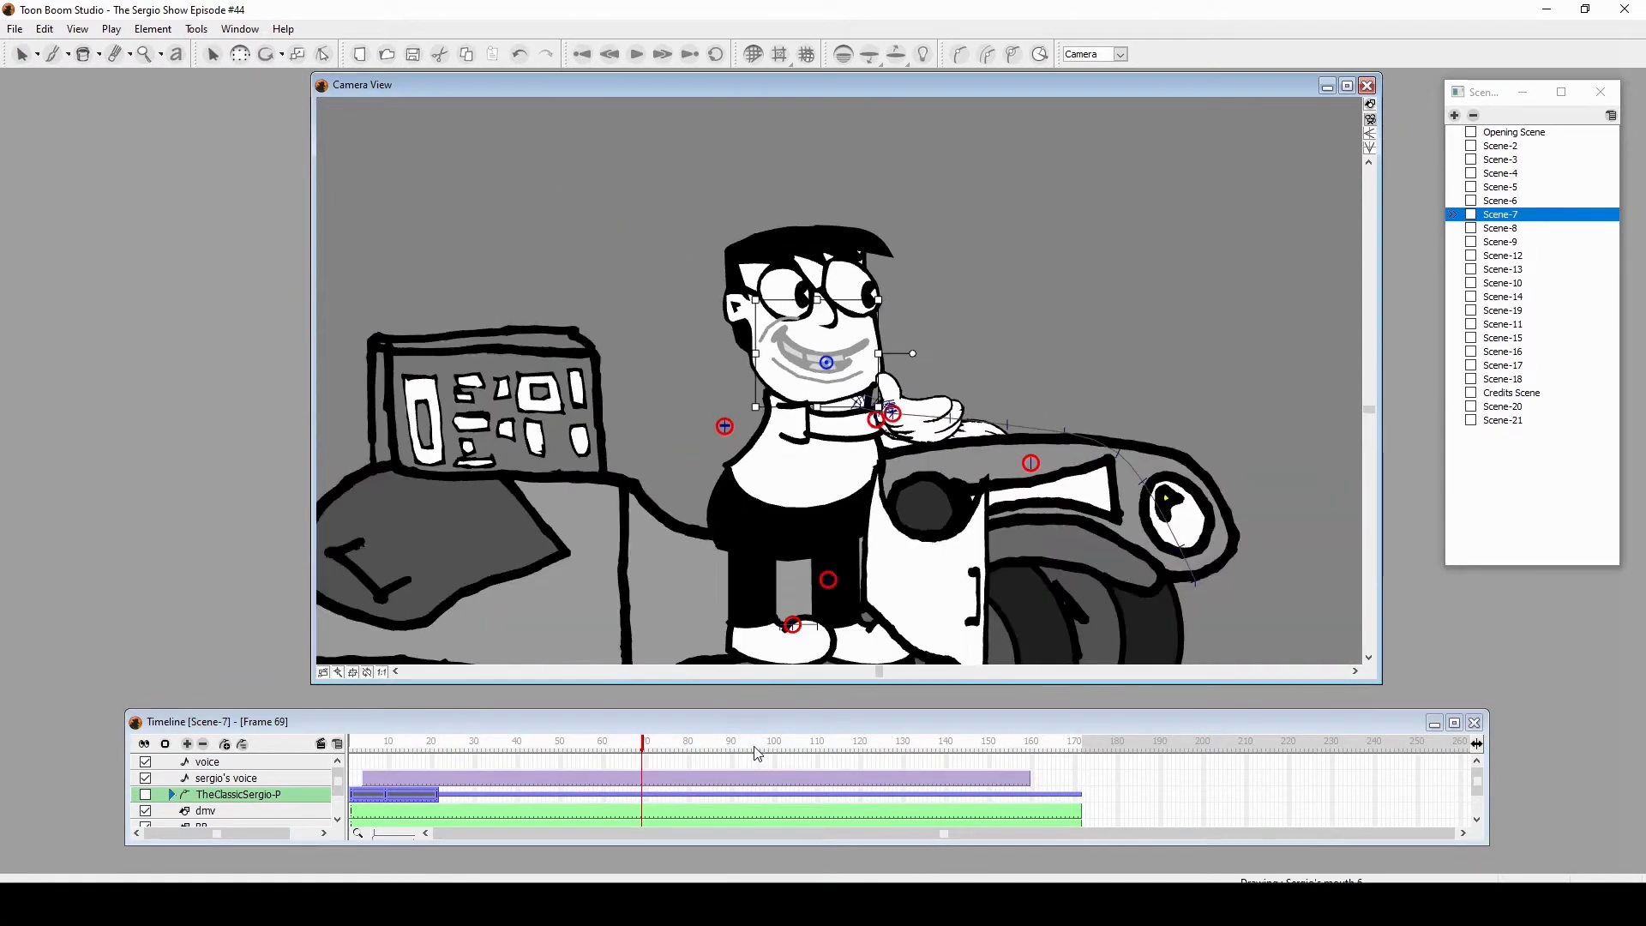
left_click(983, 750)
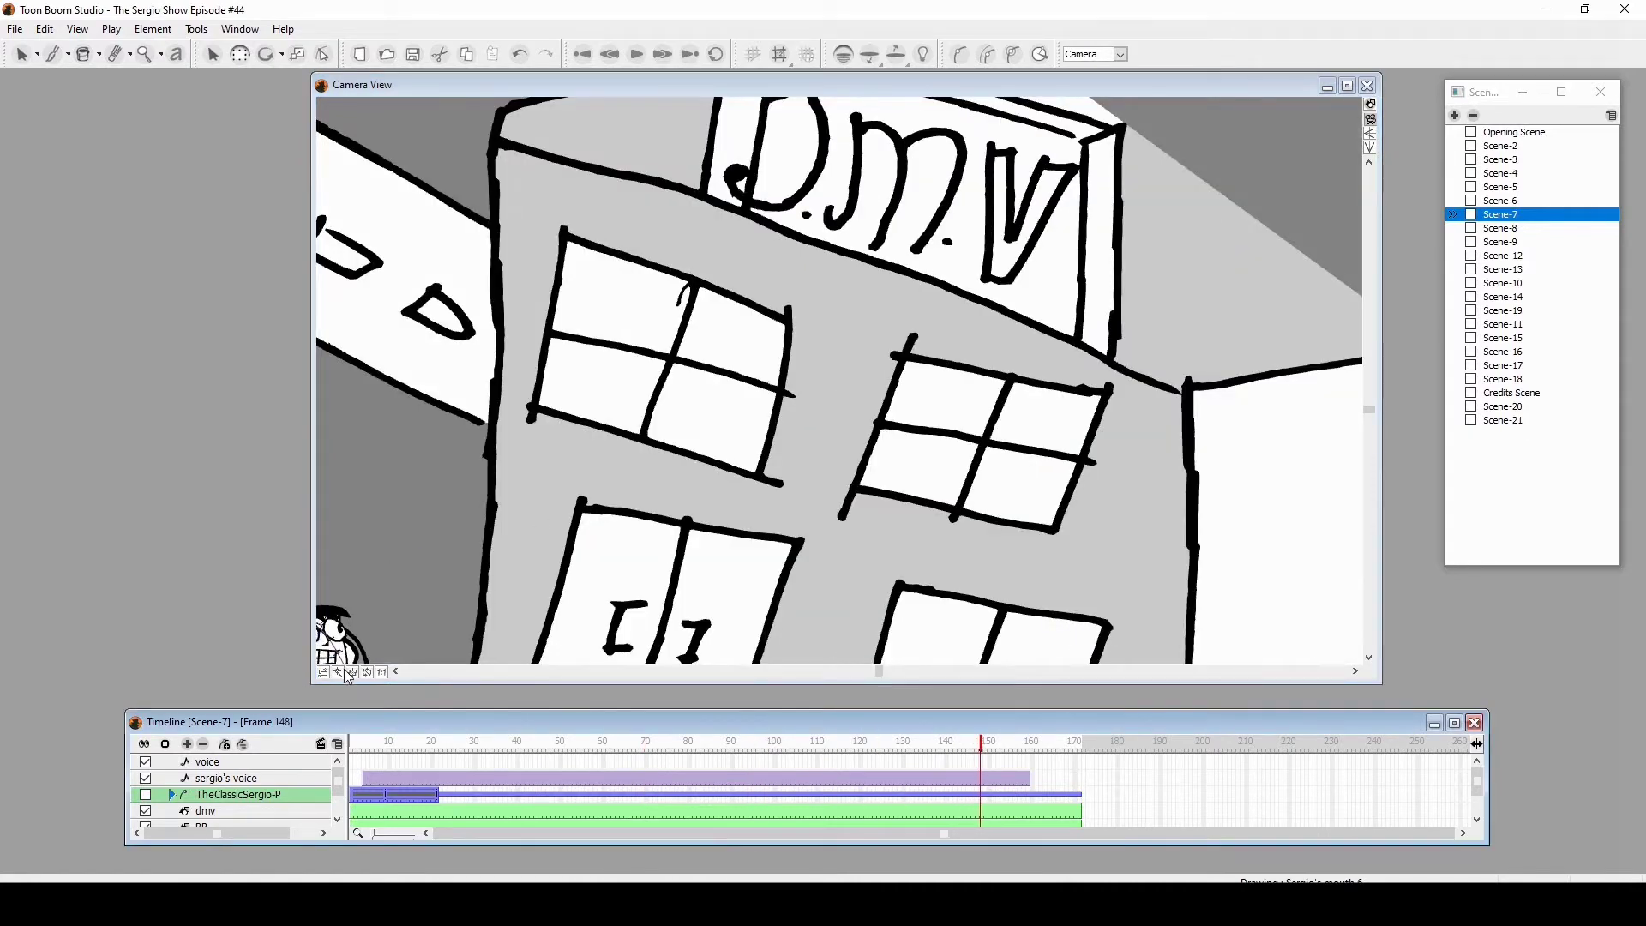
left_click(351, 673)
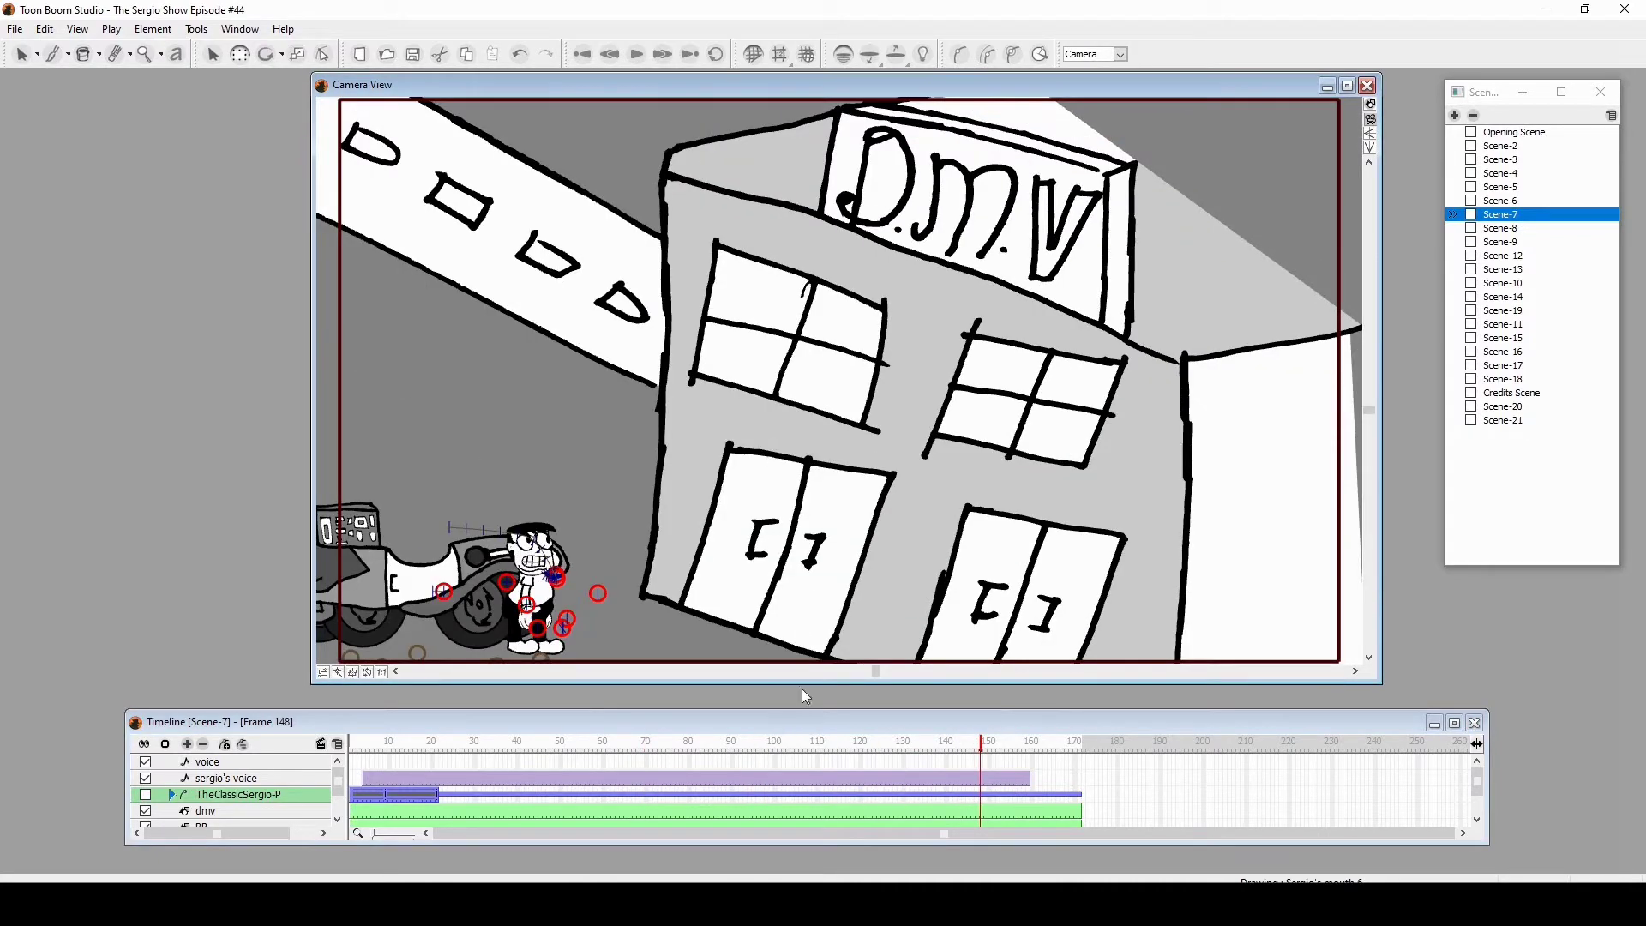
left_click(664, 336)
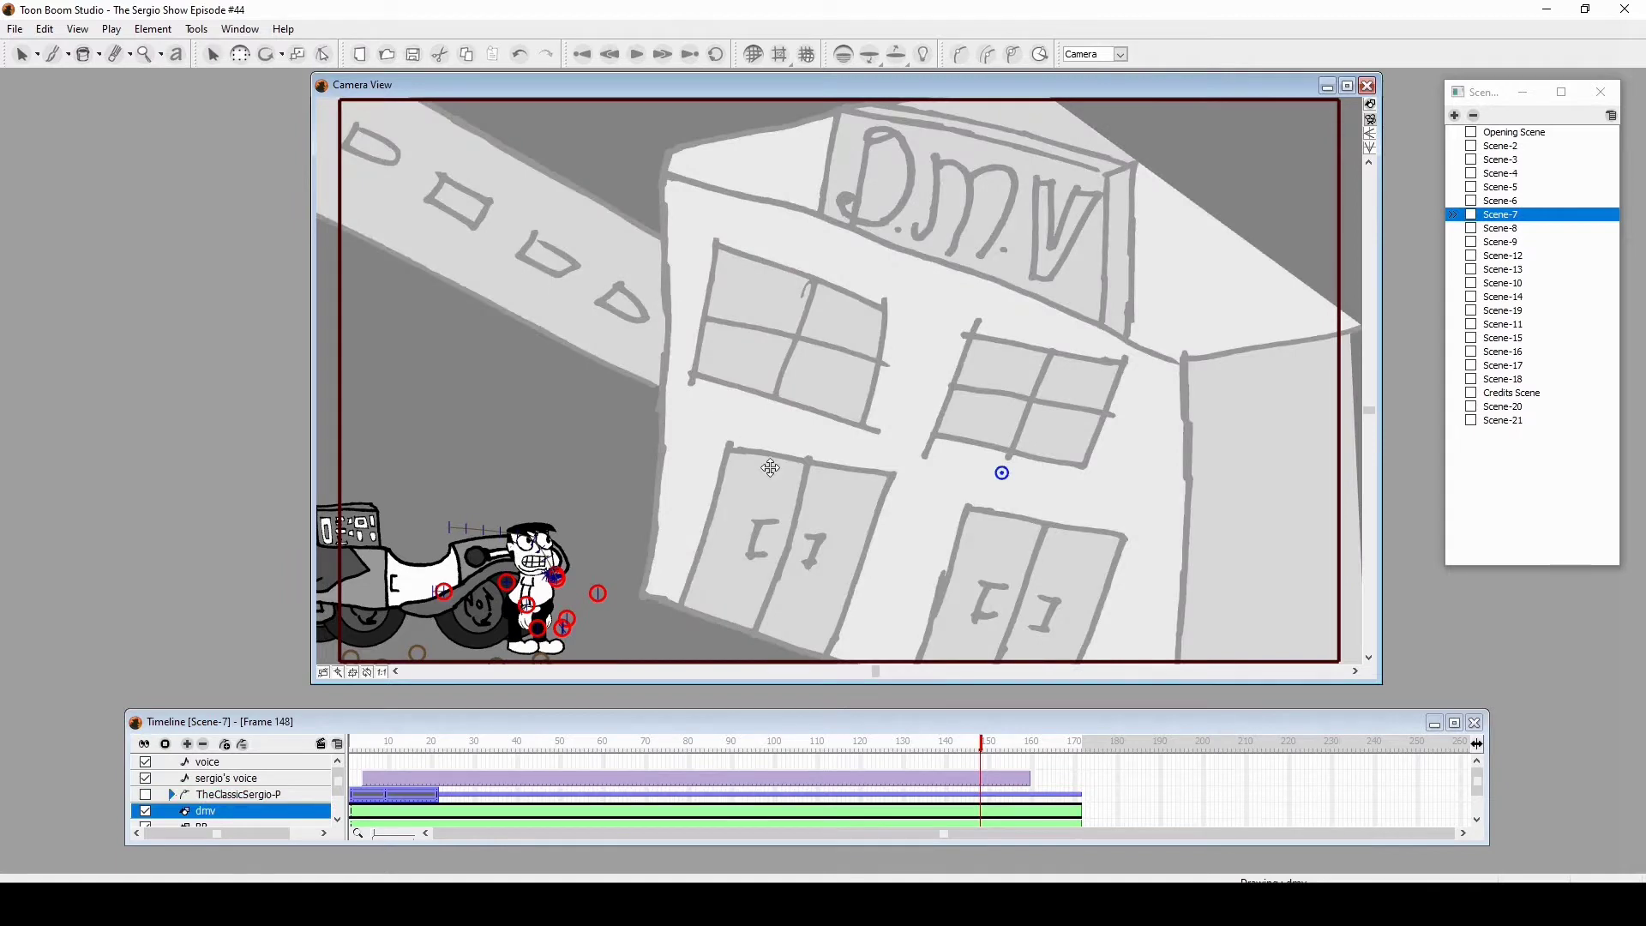
key("2")
key("2")
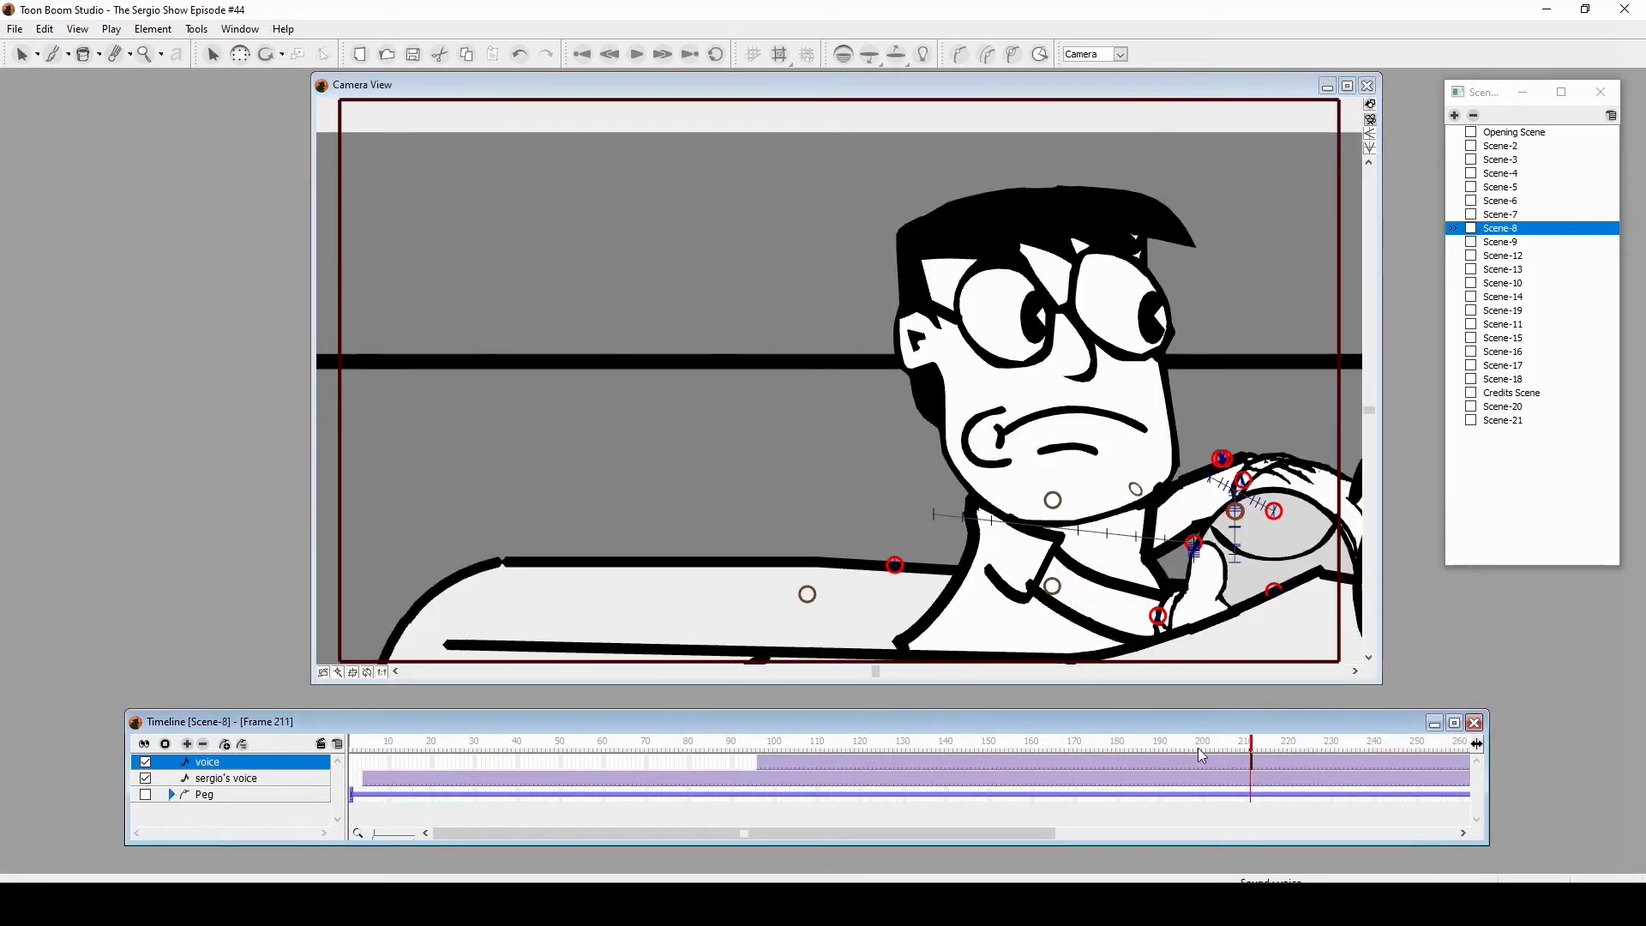
Step: Open Scene-8, scrub to the car shot, and select the car body and its mouth
left_click(1096, 737)
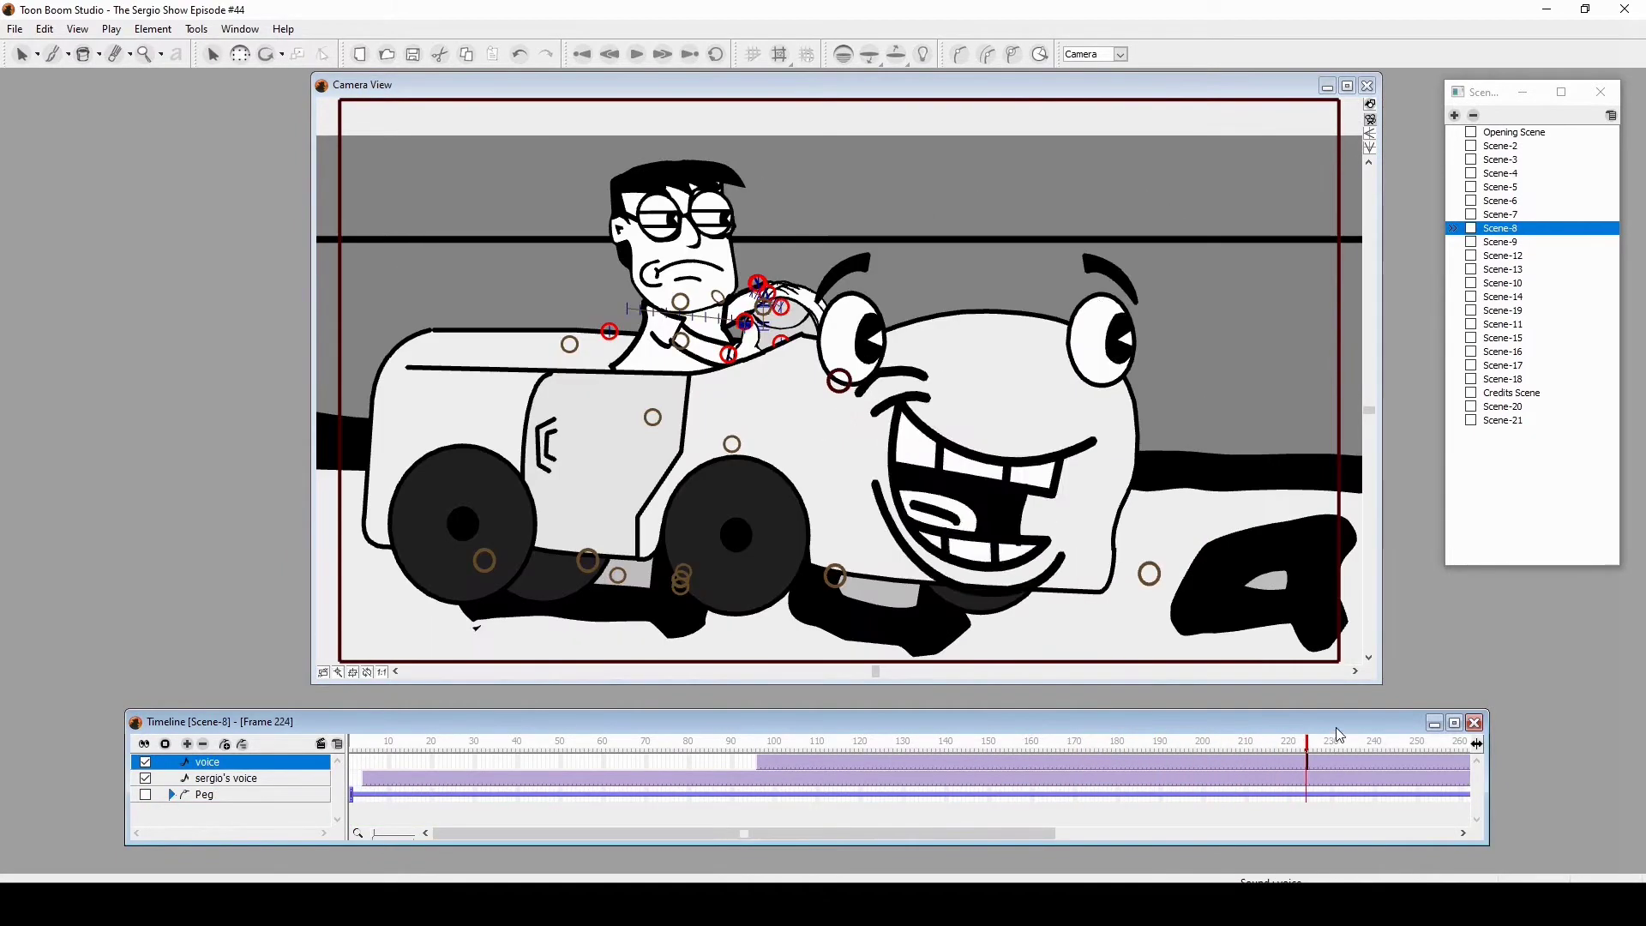
left_click_drag(1095, 737, 1413, 722)
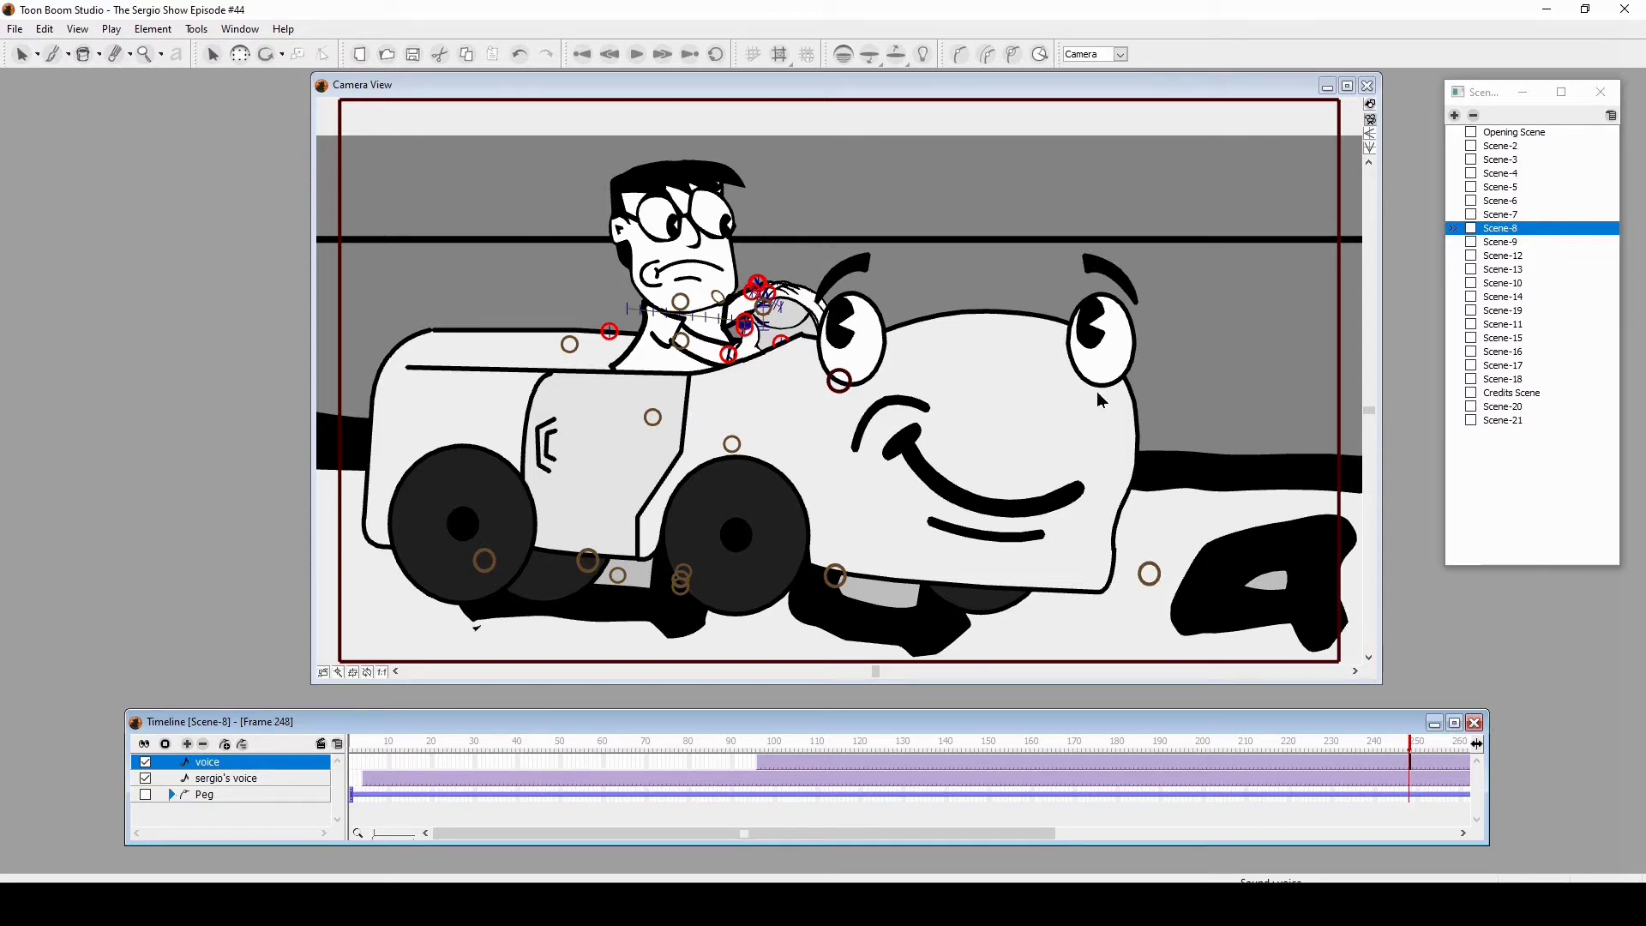
left_click(785, 497)
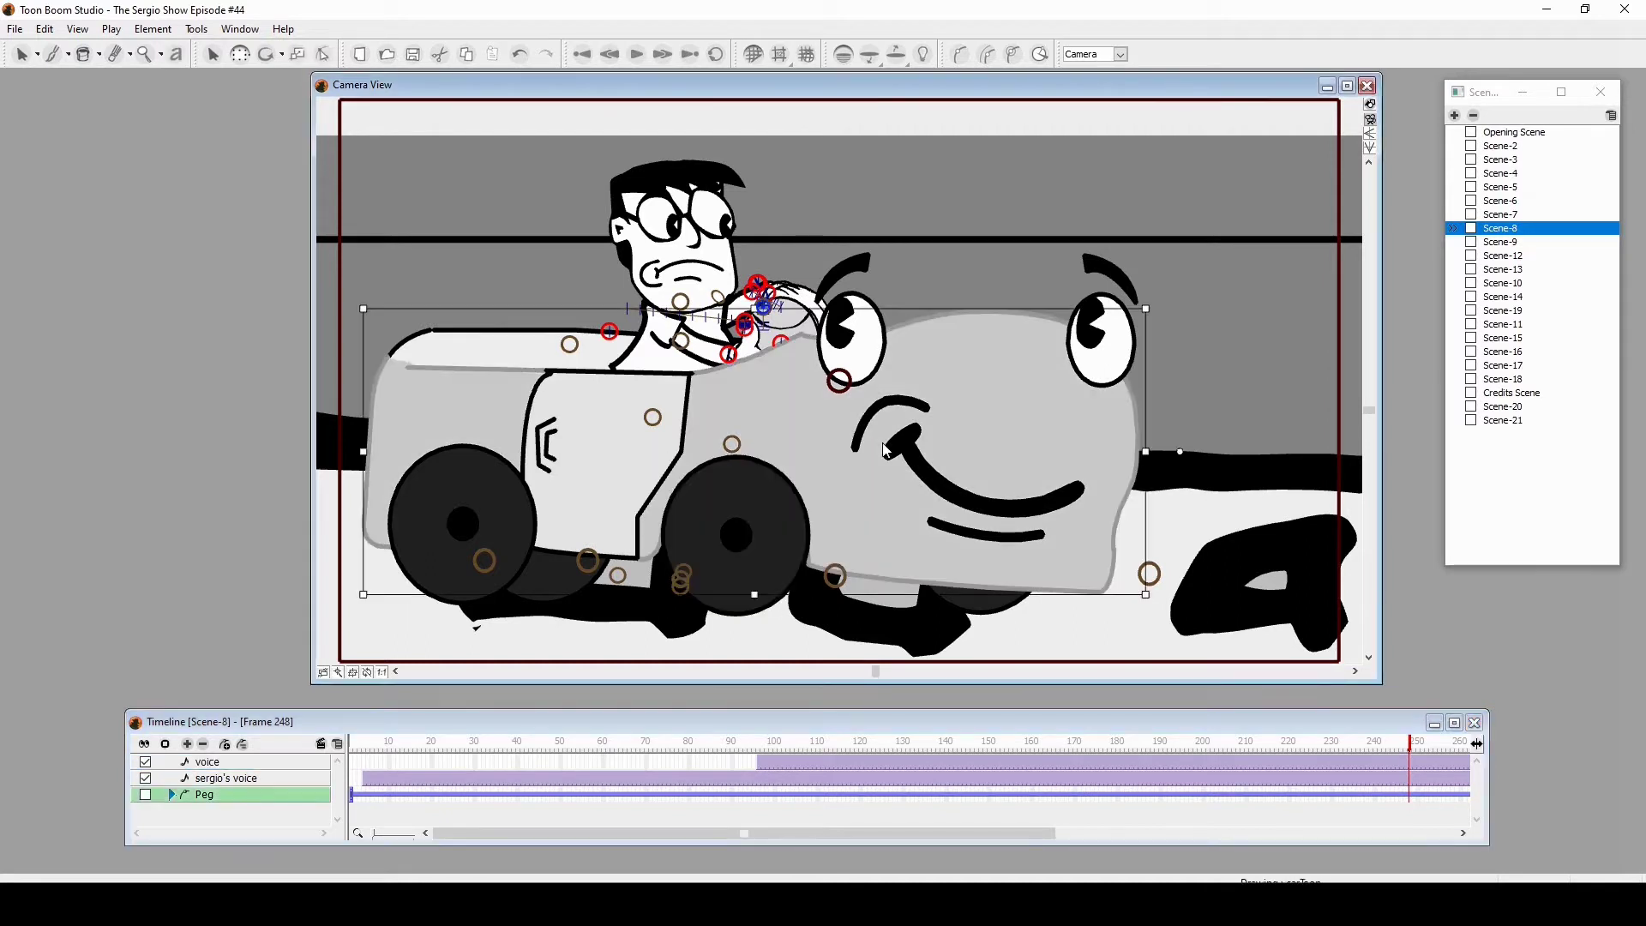
left_click(928, 471)
Step: Scrub Scene-8 from frame 120, where Sergio frowns, to Sergio driving the car
mouse_move(630, 728)
left_mouse_down()
mouse_move(670, 708)
mouse_move(562, 731)
mouse_move(630, 752)
left_mouse_up()
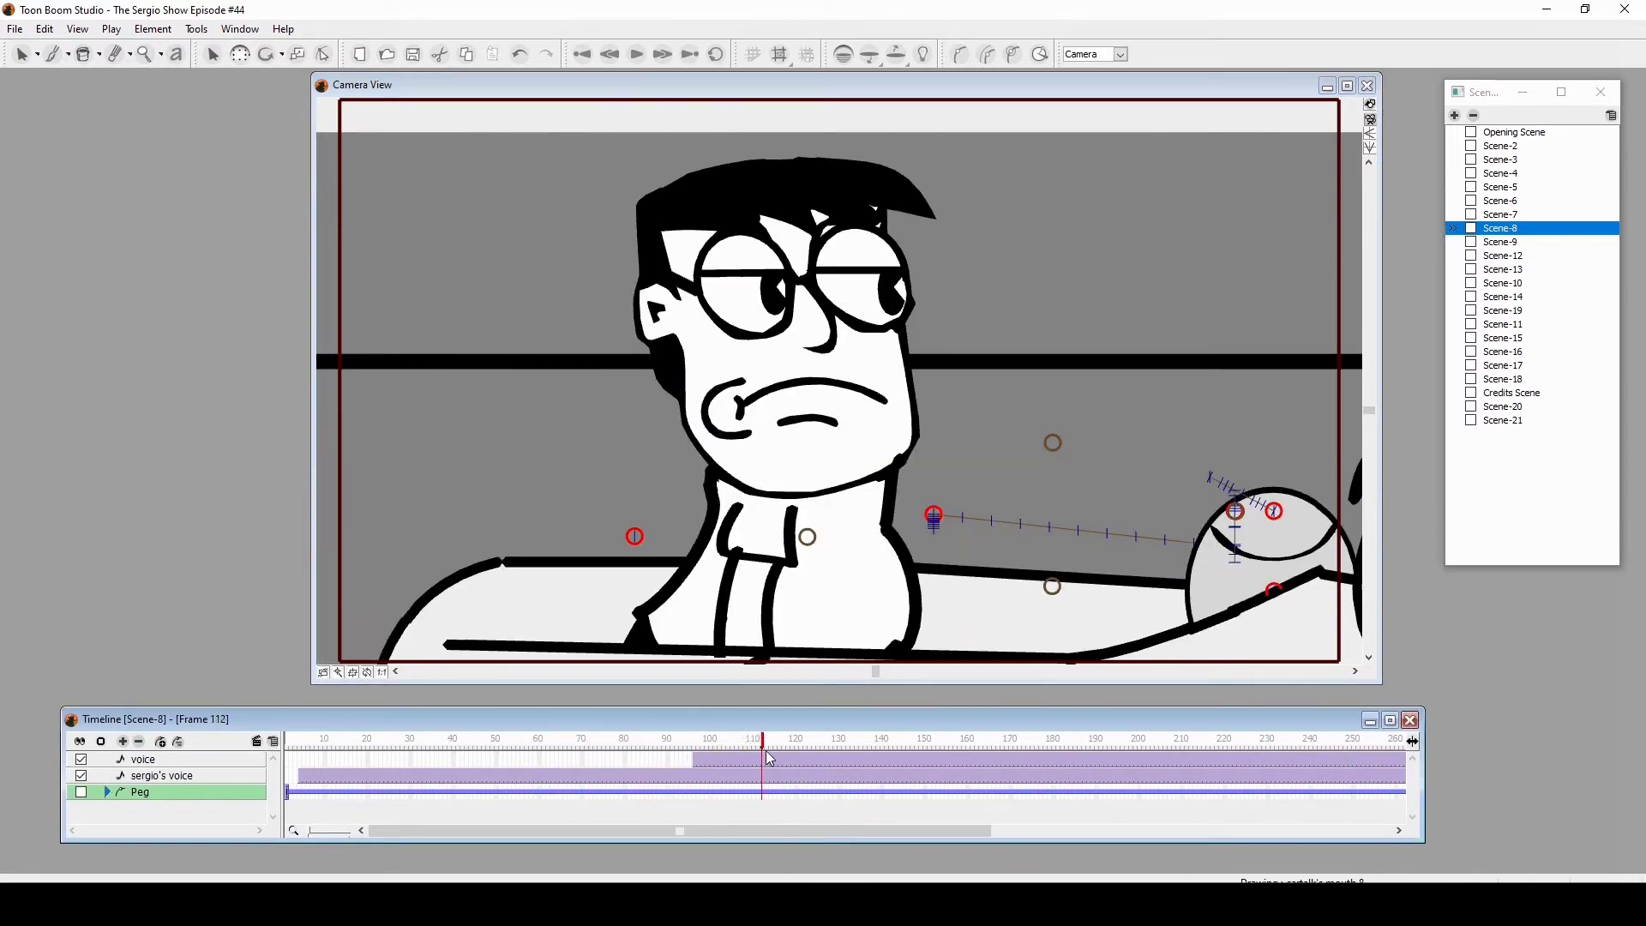
left_click_drag(630, 752, 801, 759)
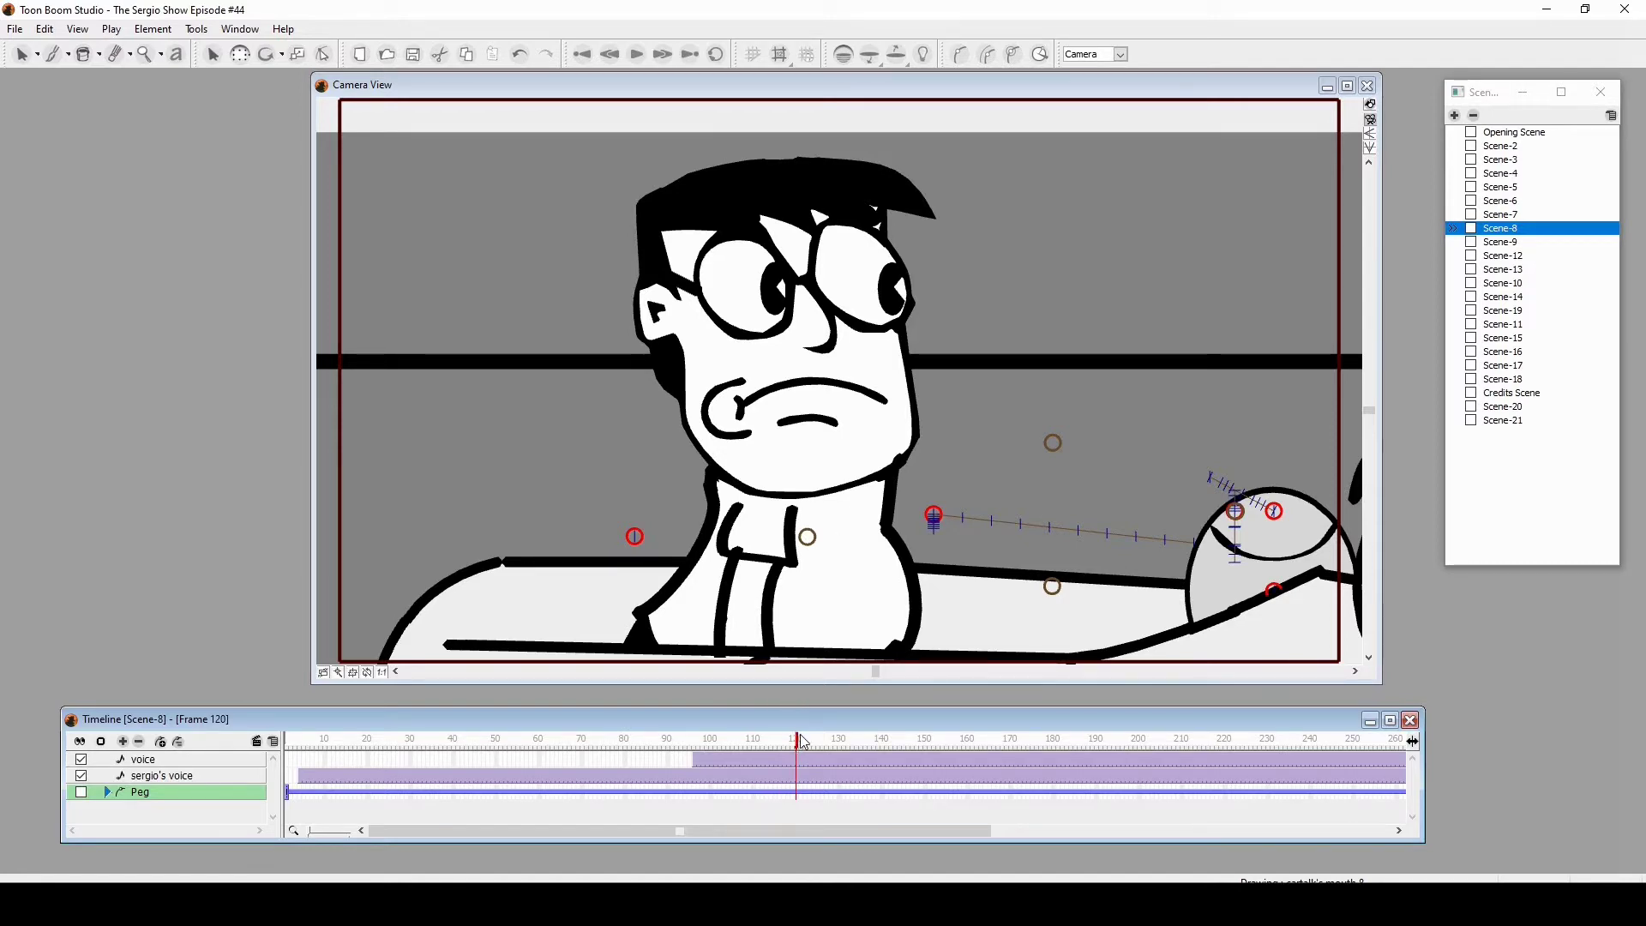
mouse_move(803, 742)
left_mouse_down()
mouse_move(1372, 739)
mouse_move(1266, 734)
left_mouse_up()
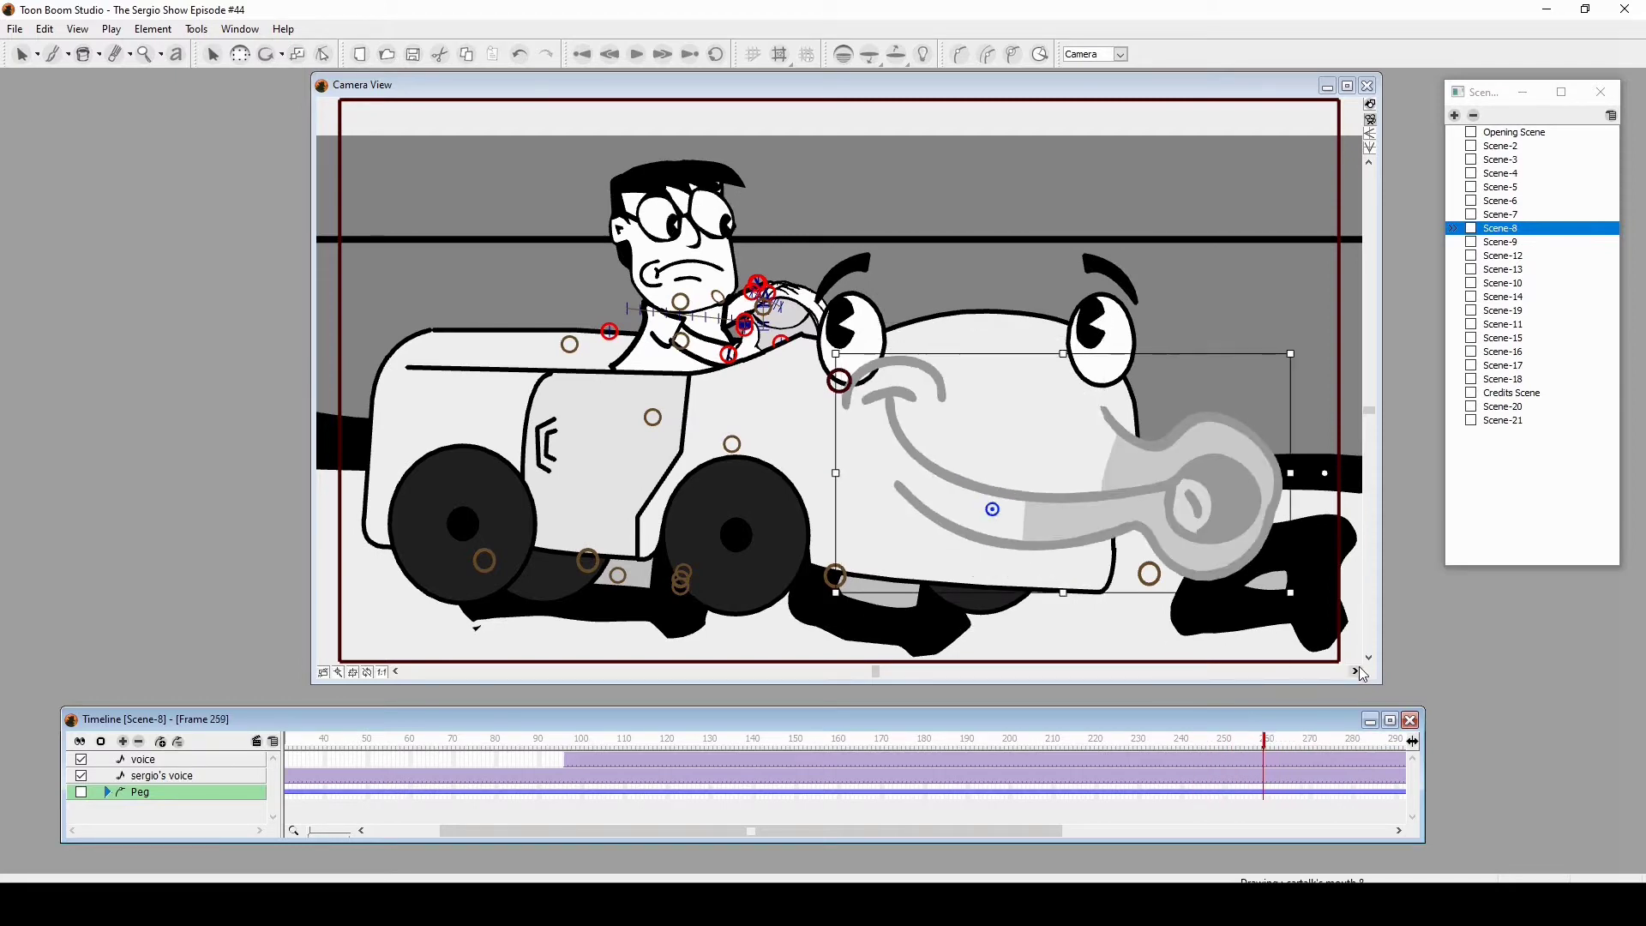
Step: Select the street drawing, zoom into the car's eye and nose, then reset to full frame
scroll(1183, 600, "right", 1)
scroll(1155, 566, "right", 2)
left_click(1154, 563)
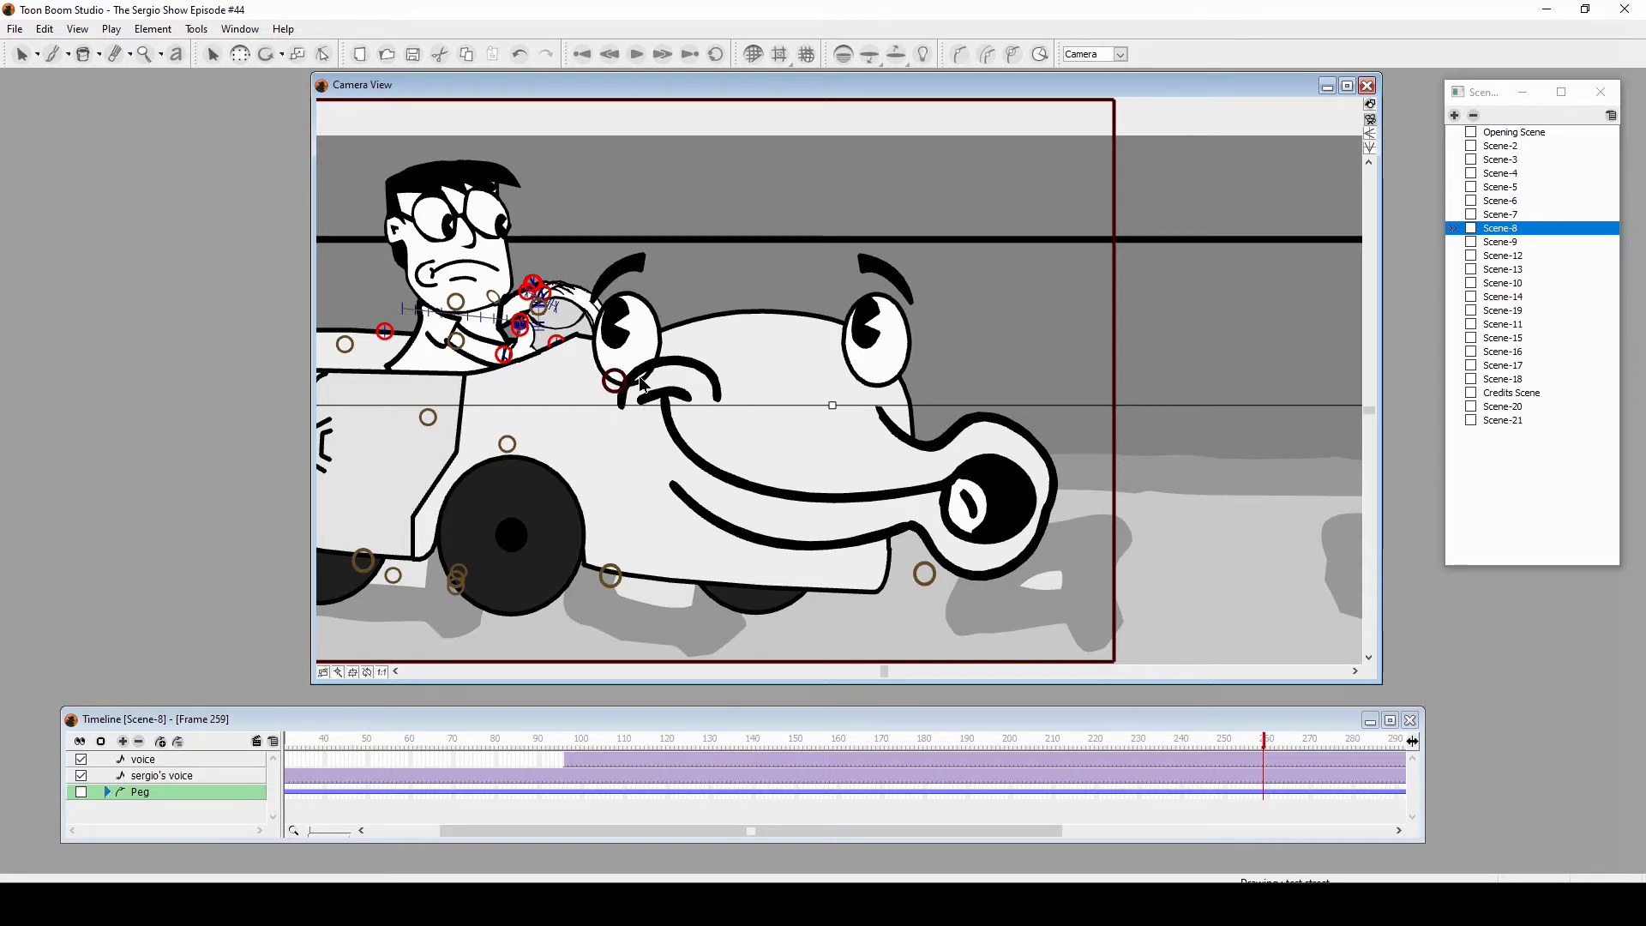
scroll(645, 386, "up", 1)
key("2")
key("2")
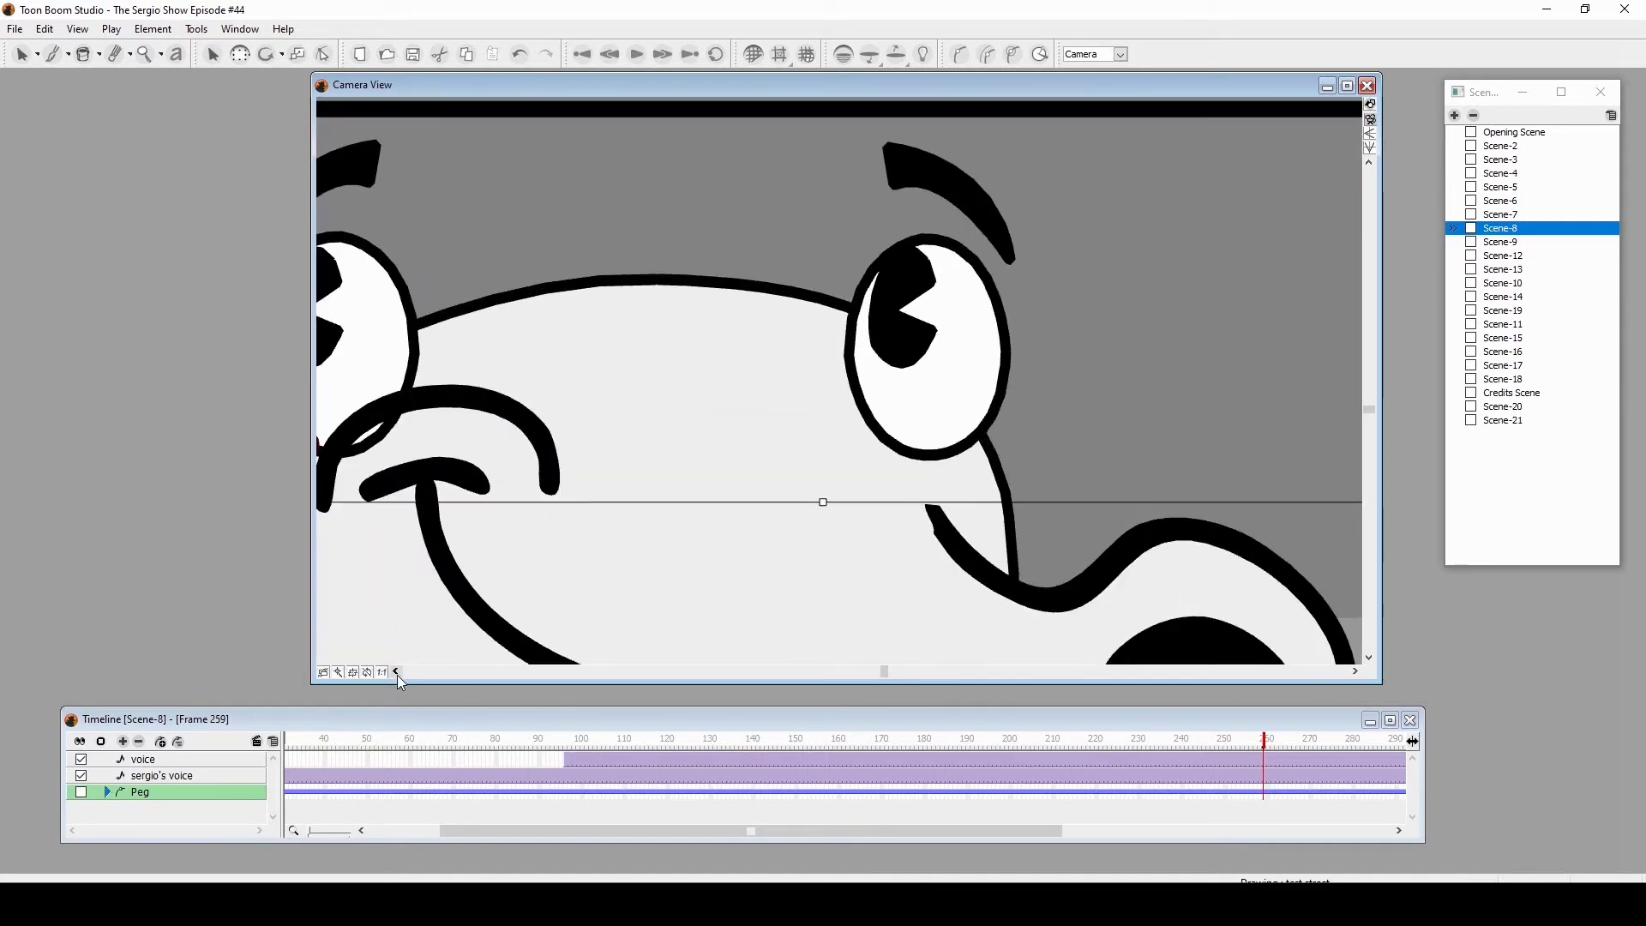
left_click(395, 671)
key("2")
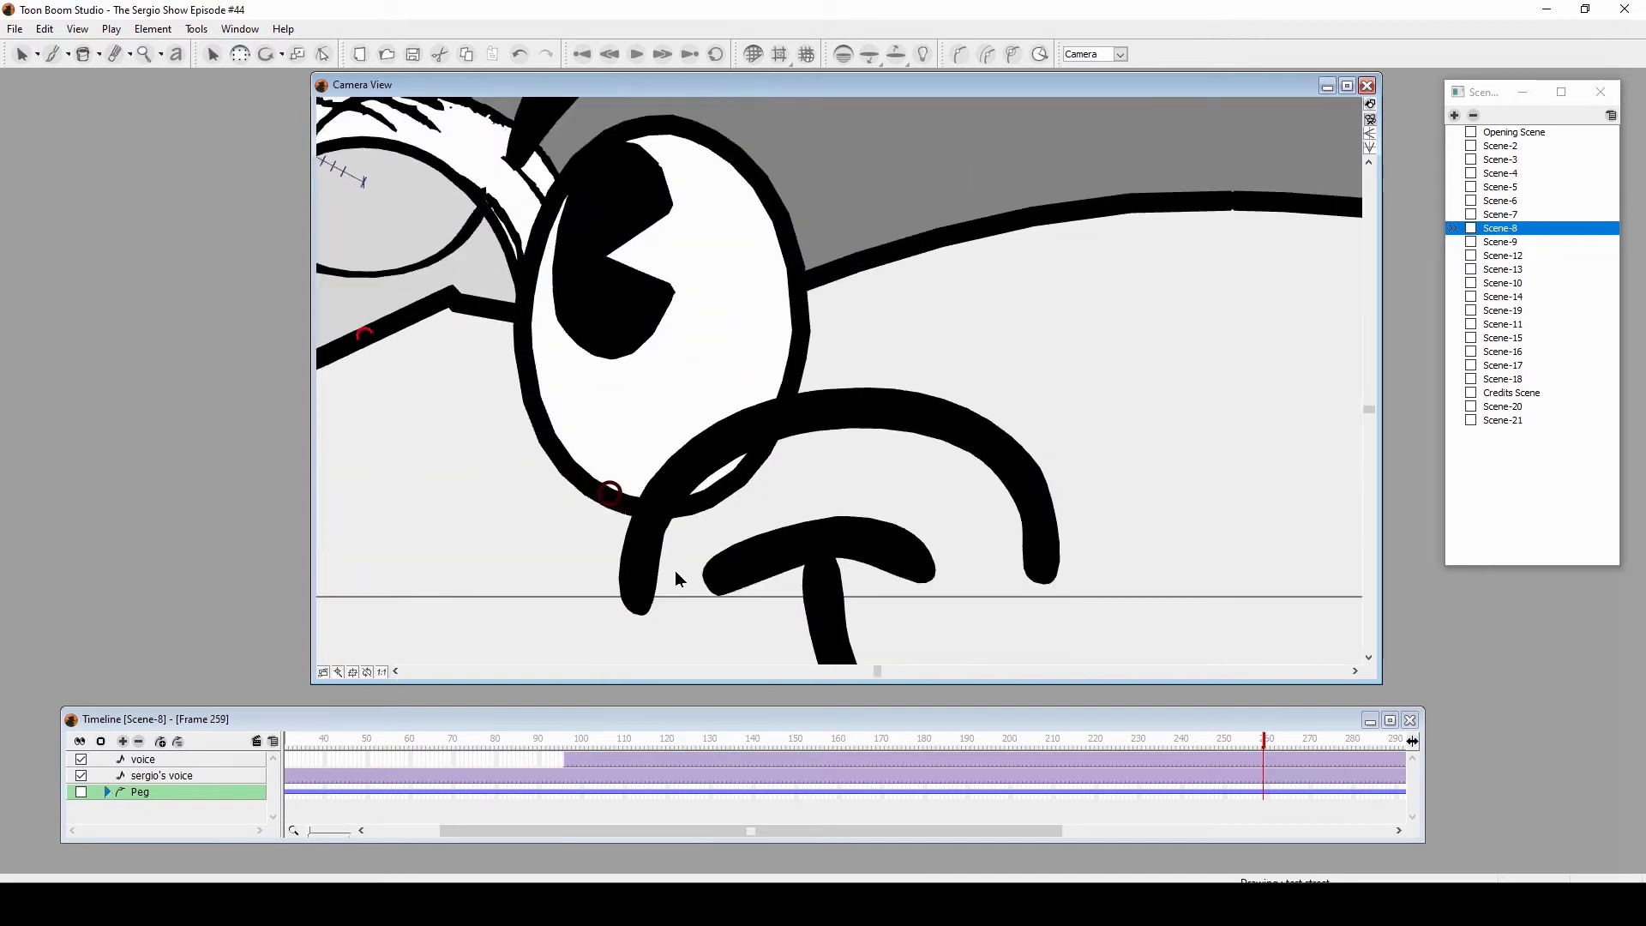
left_click(332, 672)
Step: Scrub Scene-8 forward to about frame 419 and move on to Scene-9
left_click_drag(797, 837, 1126, 831)
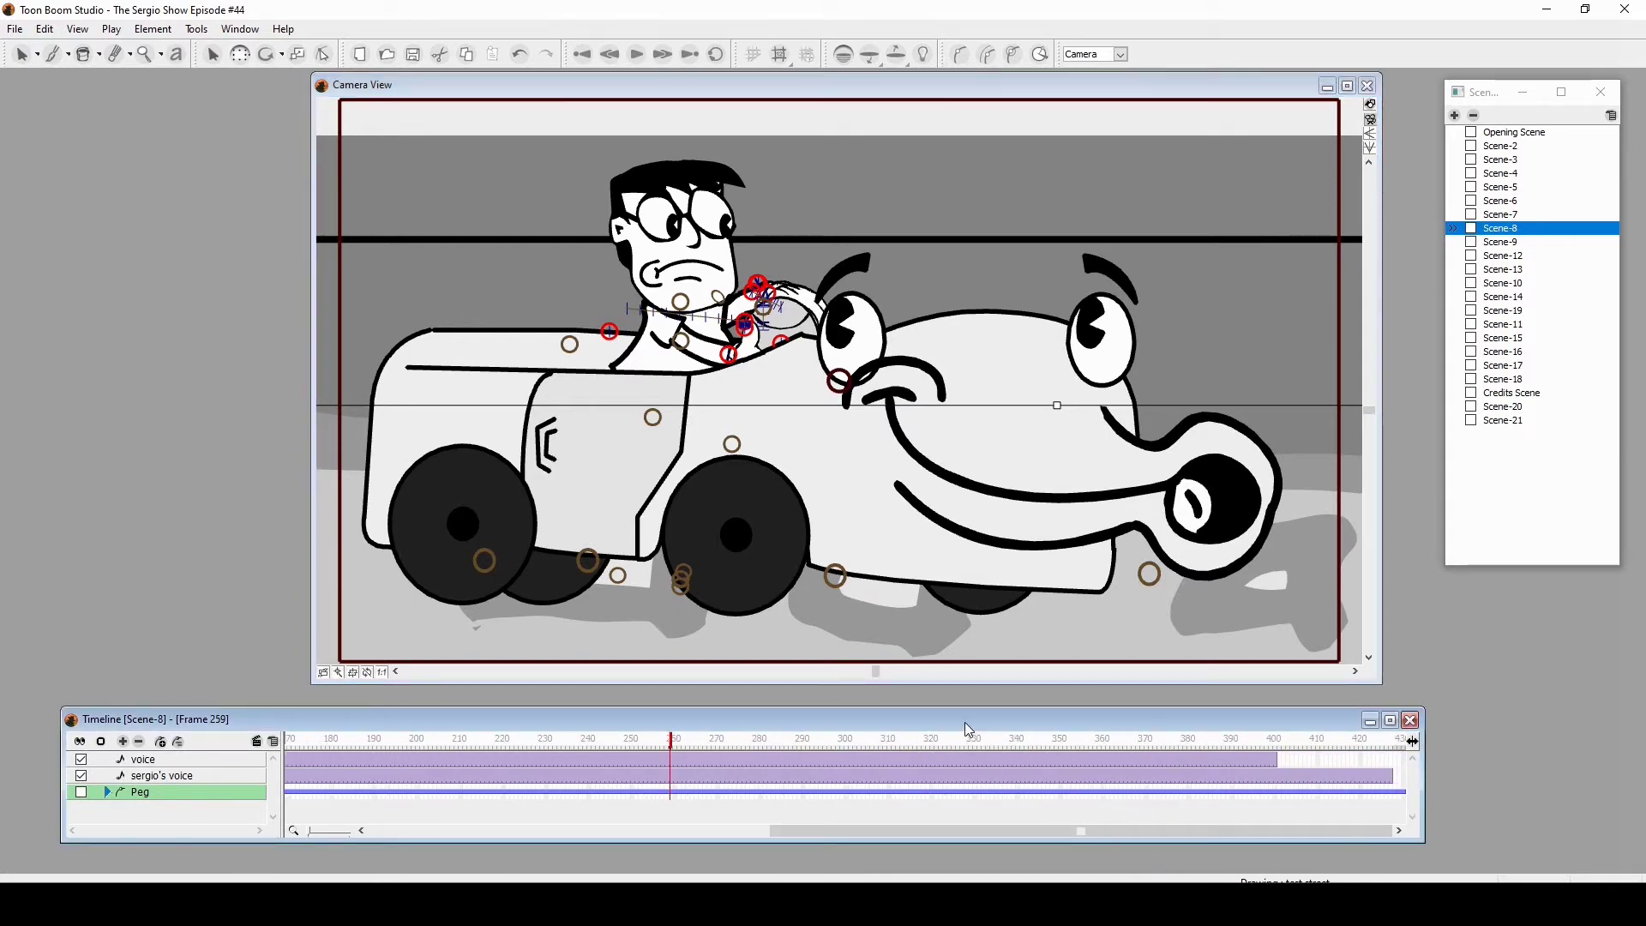
mouse_move(960, 741)
left_mouse_down()
mouse_move(1301, 759)
mouse_move(1358, 739)
left_mouse_up()
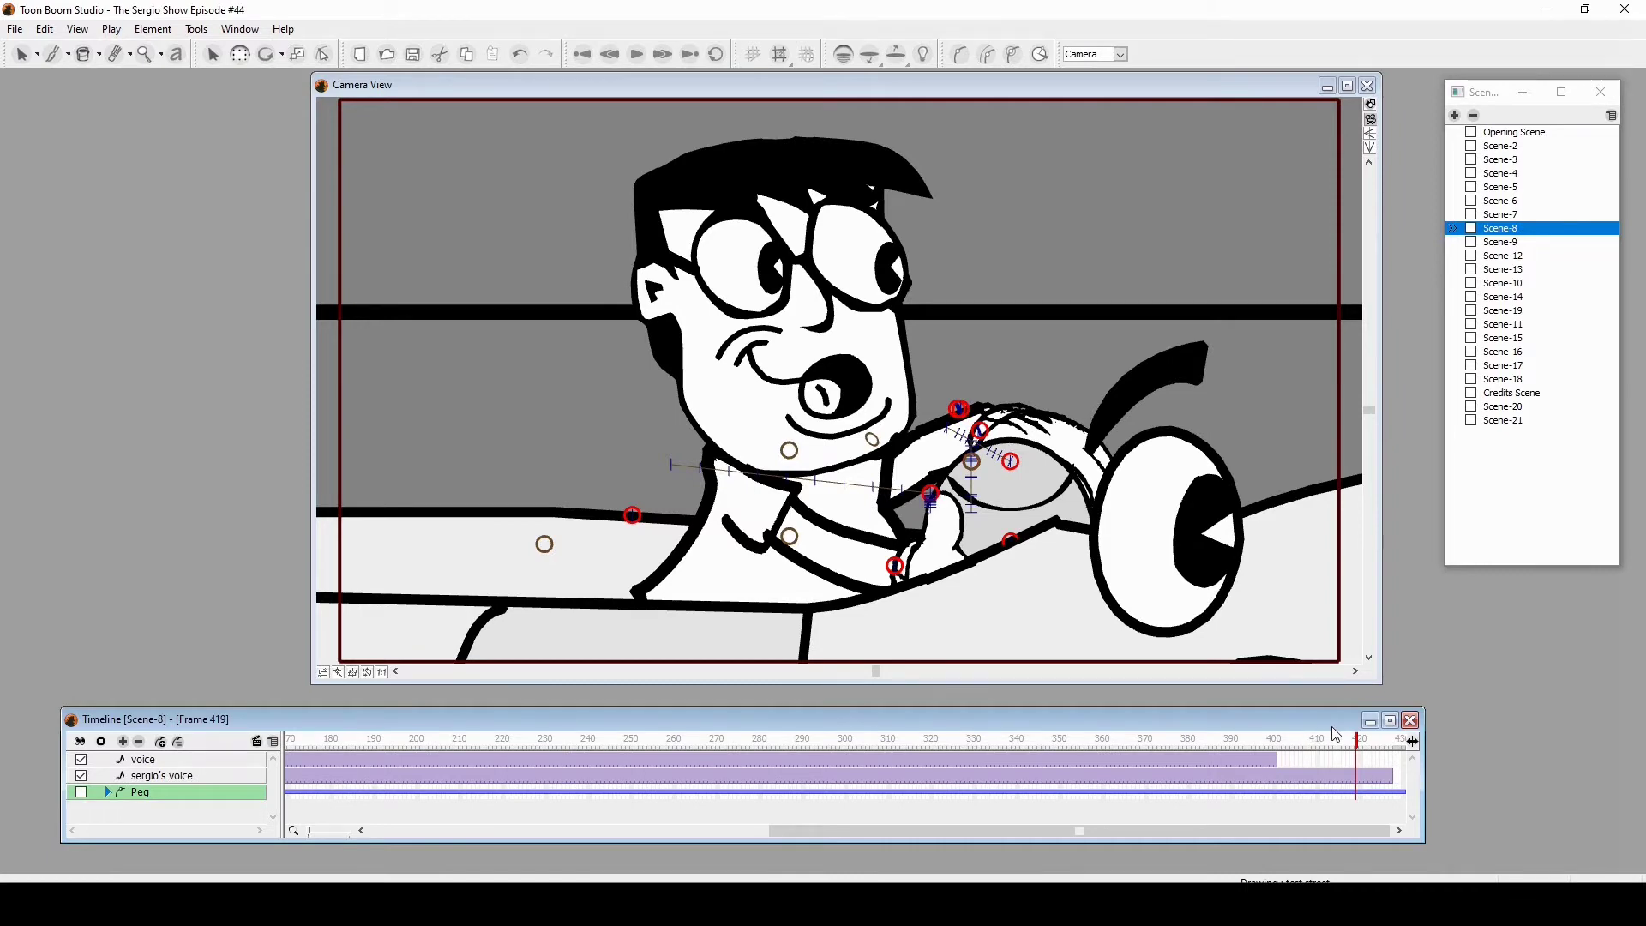
key("period")
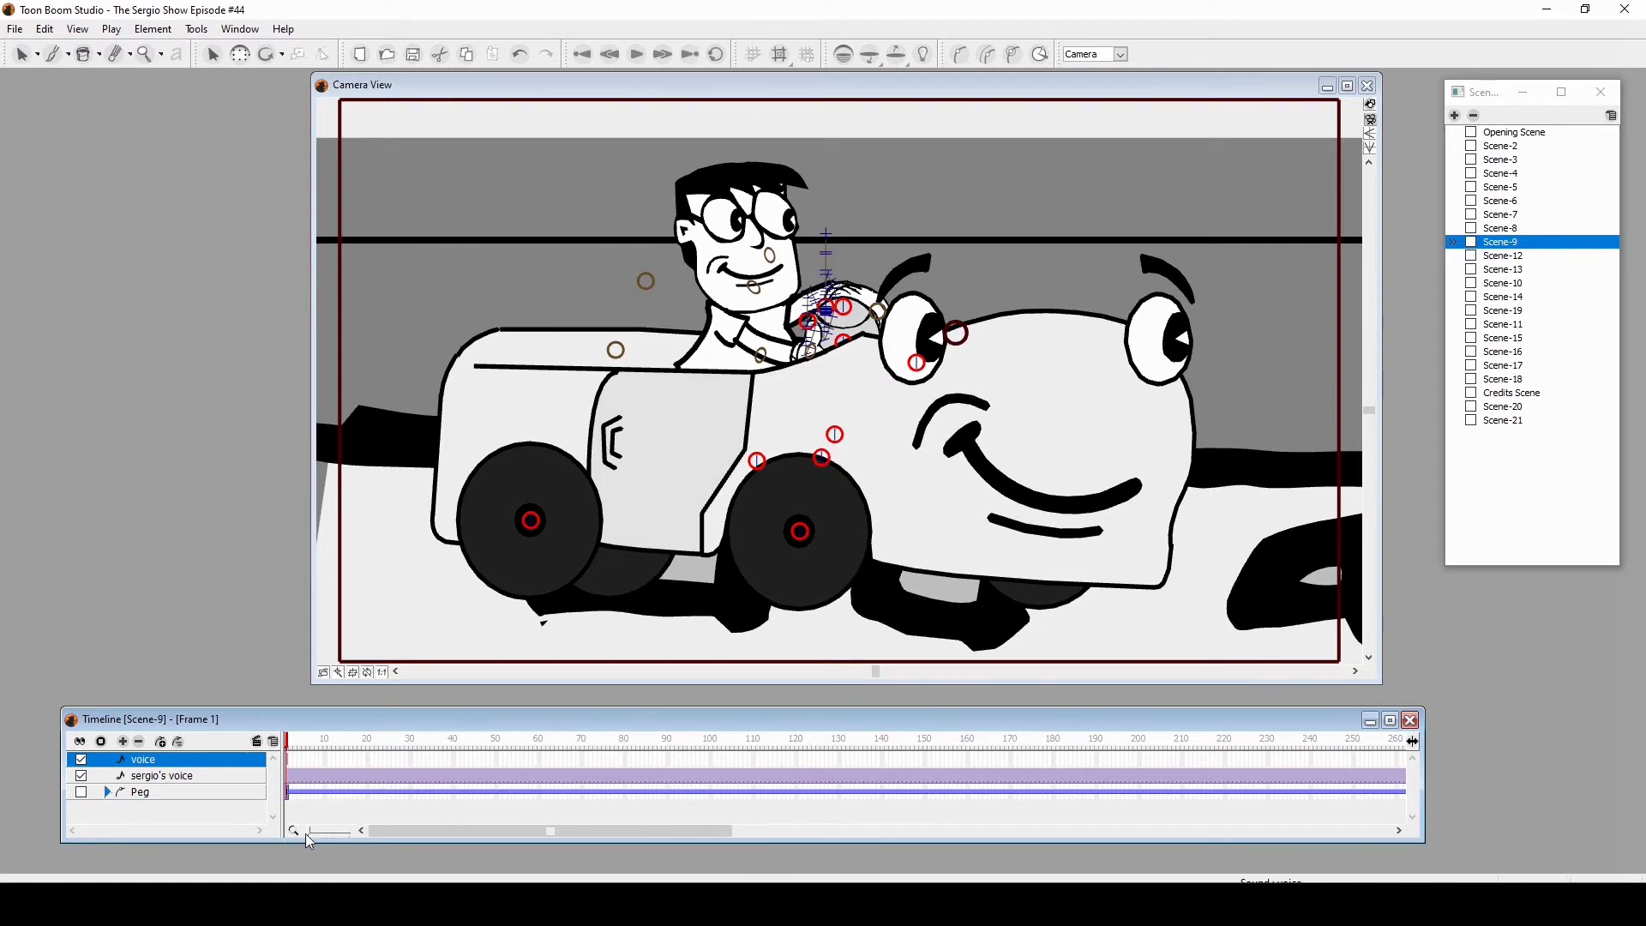
Step: Check Scene-9's final frame 732, then return to frame 1 and preview the opening frames
left_click_drag(551, 831, 1211, 831)
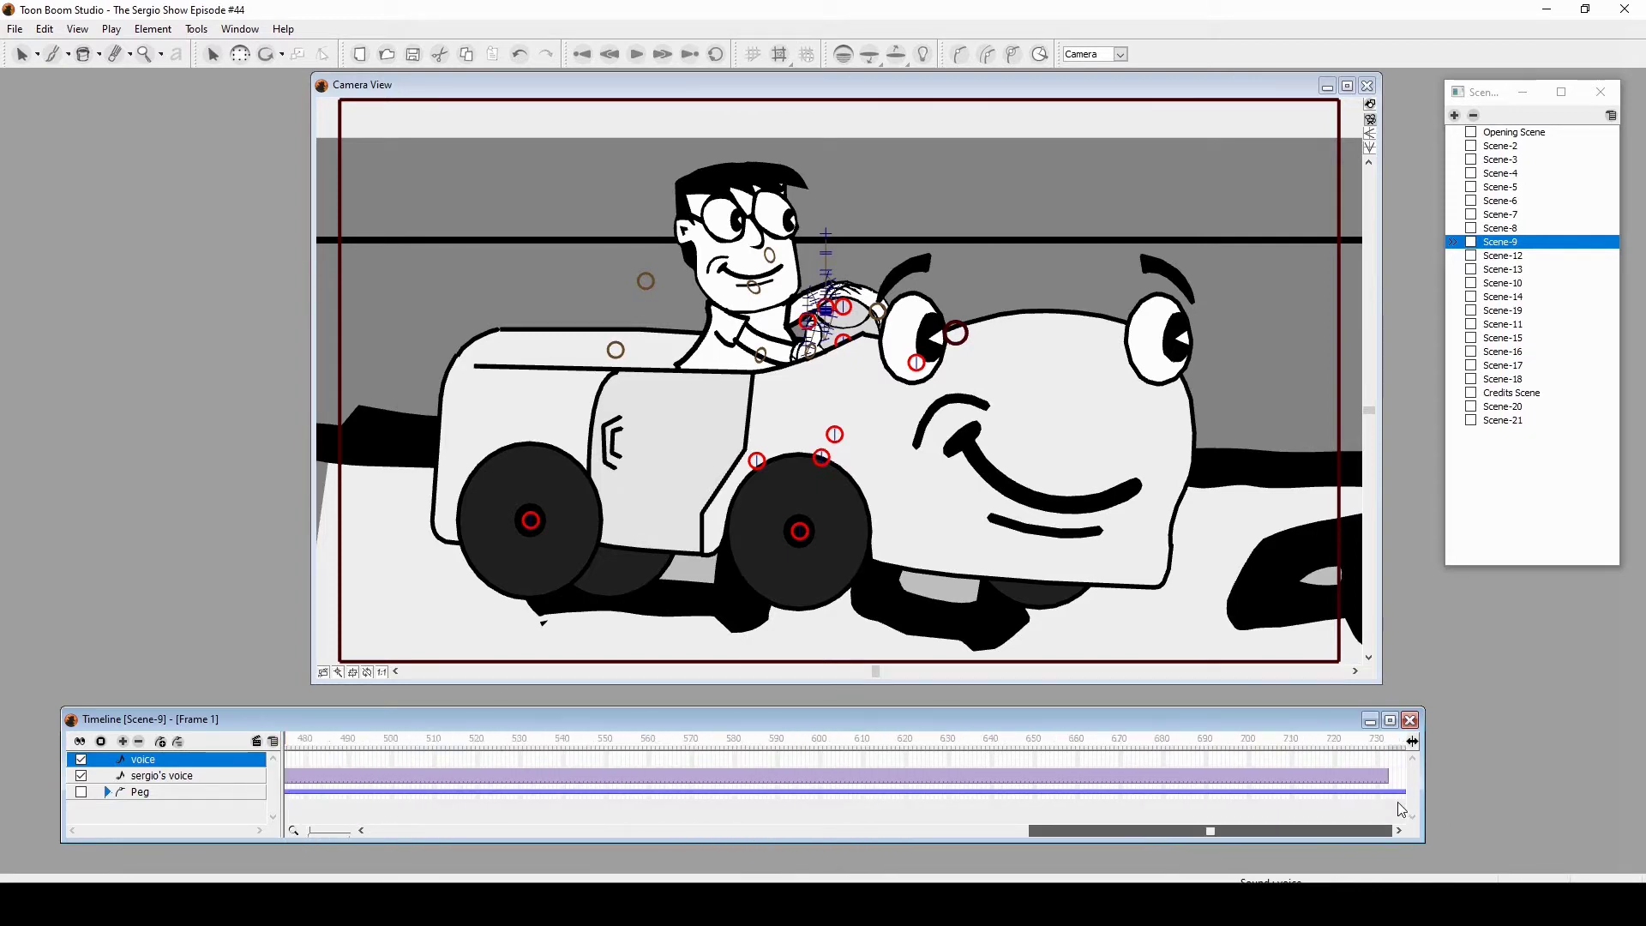
left_click(1388, 743)
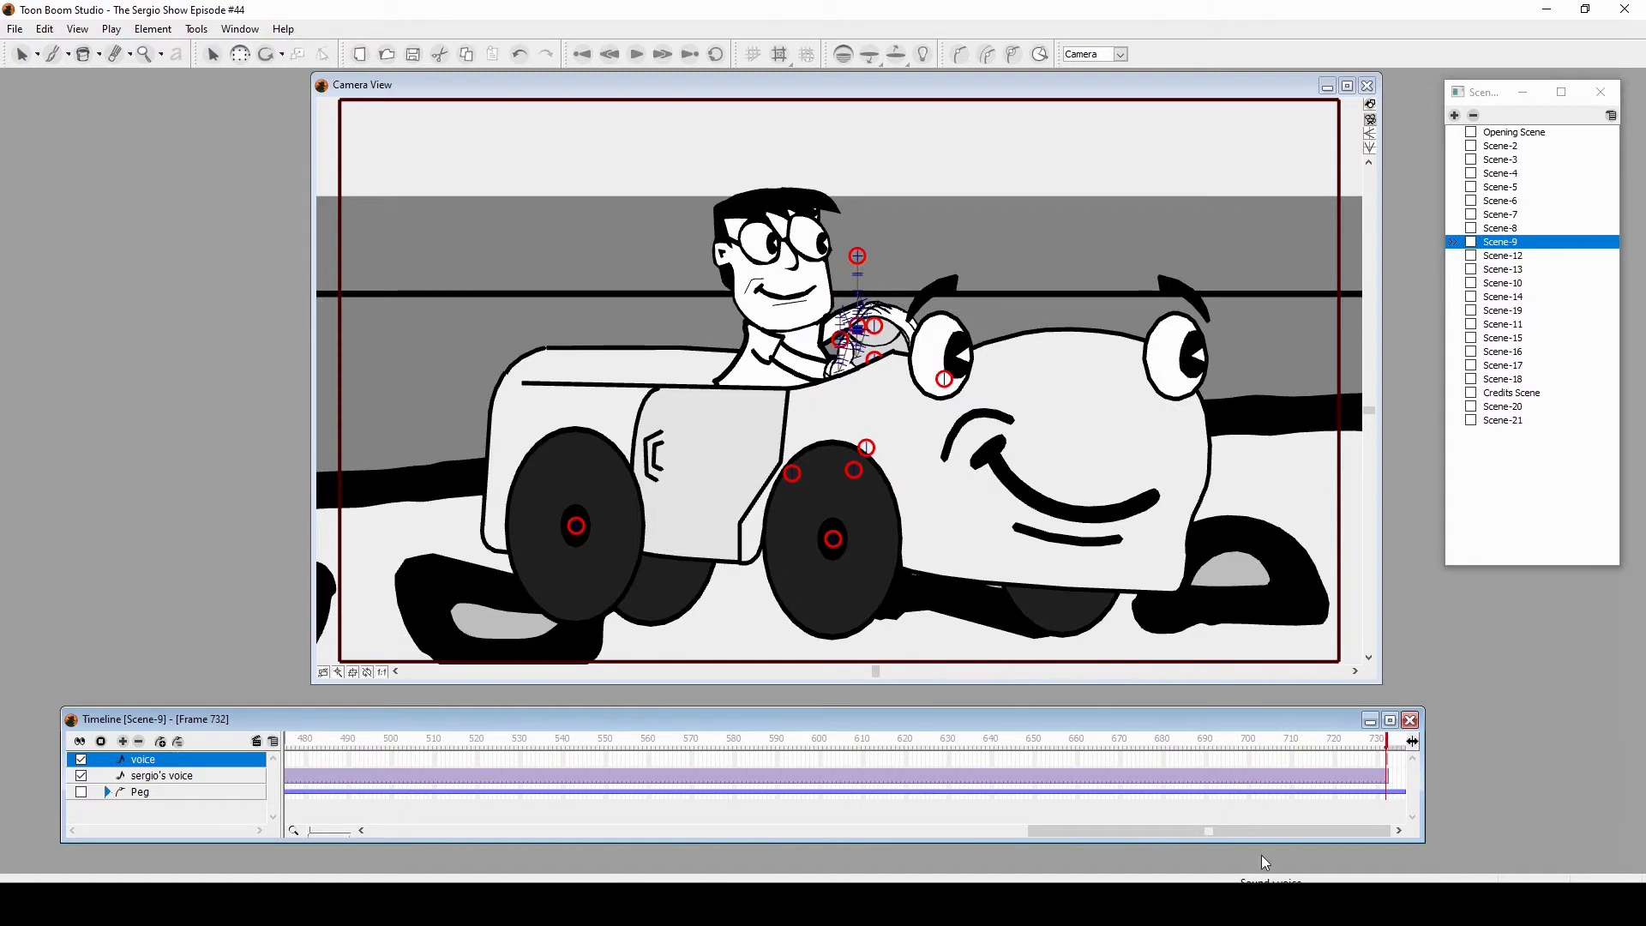
left_click_drag(1072, 830, 369, 833)
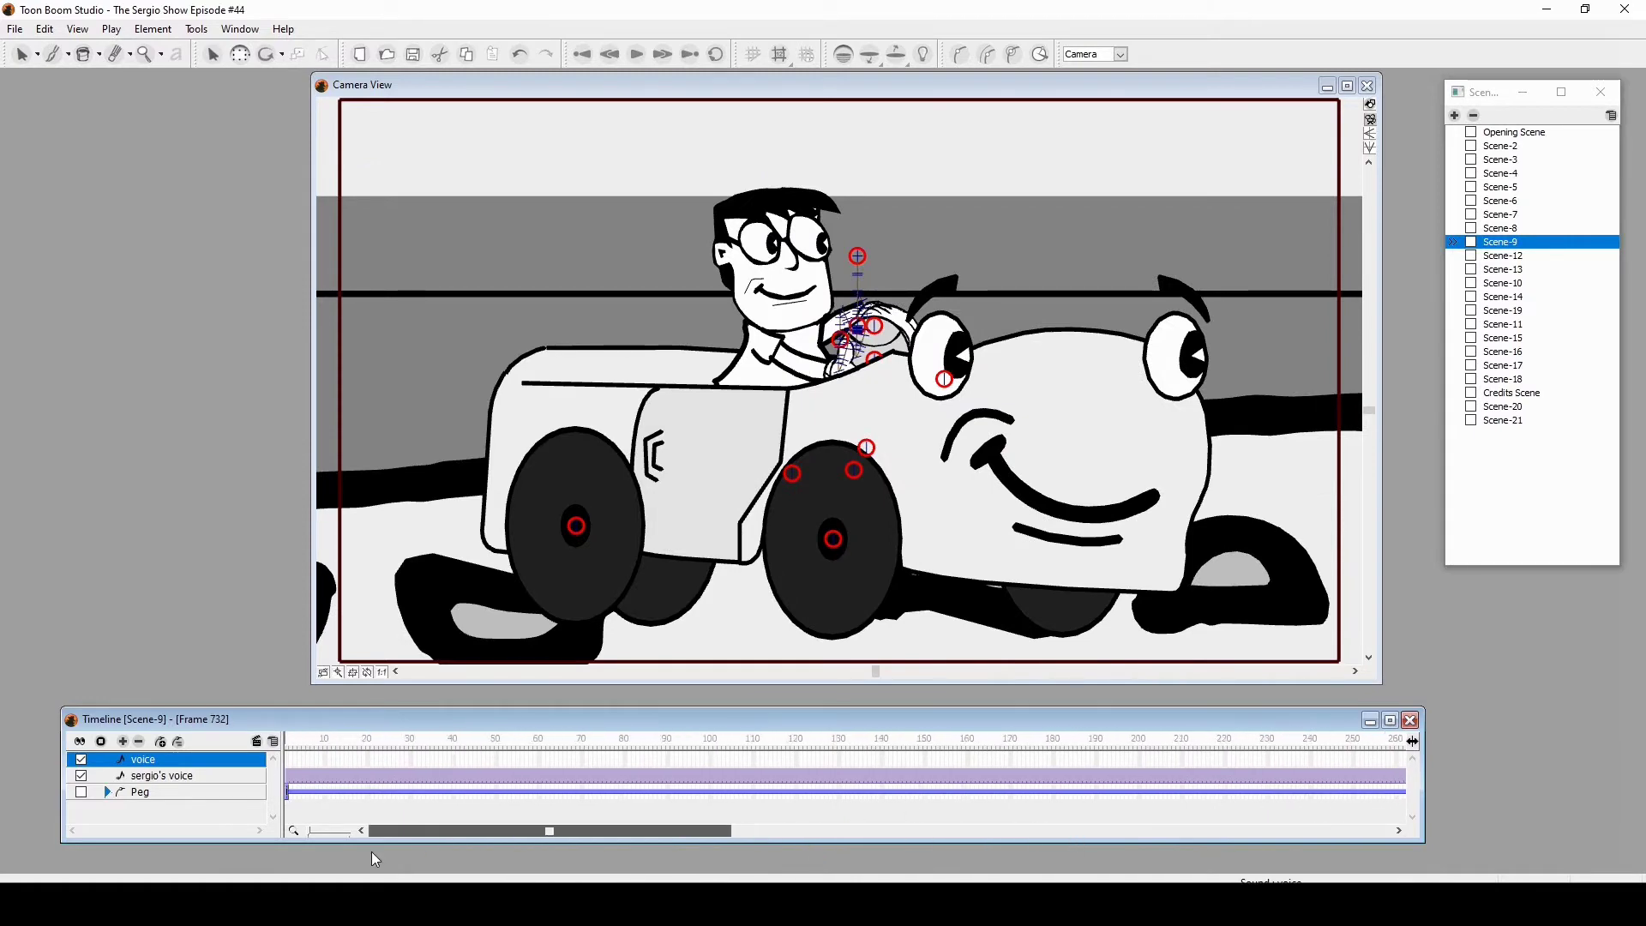
left_click(288, 744)
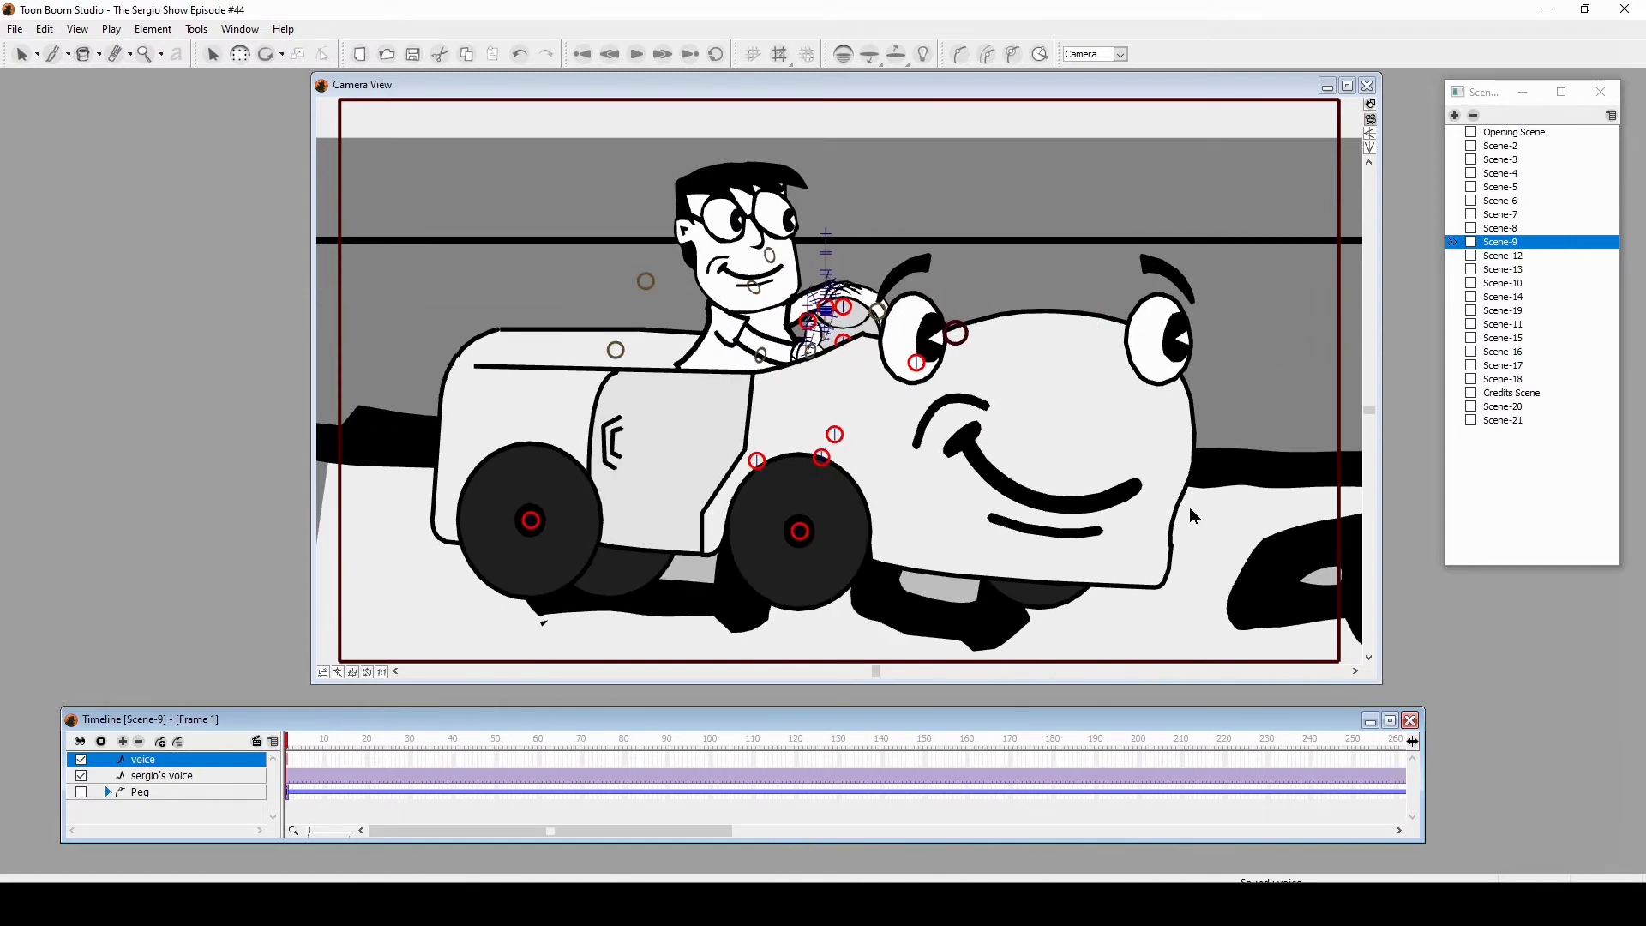
mouse_move(368, 742)
left_mouse_down()
mouse_move(974, 742)
mouse_move(412, 743)
mouse_move(176, 772)
left_mouse_up()
Step: Zoom out to survey the whole Scene-9 set, then zoom in on the road and saw blade
key("2")
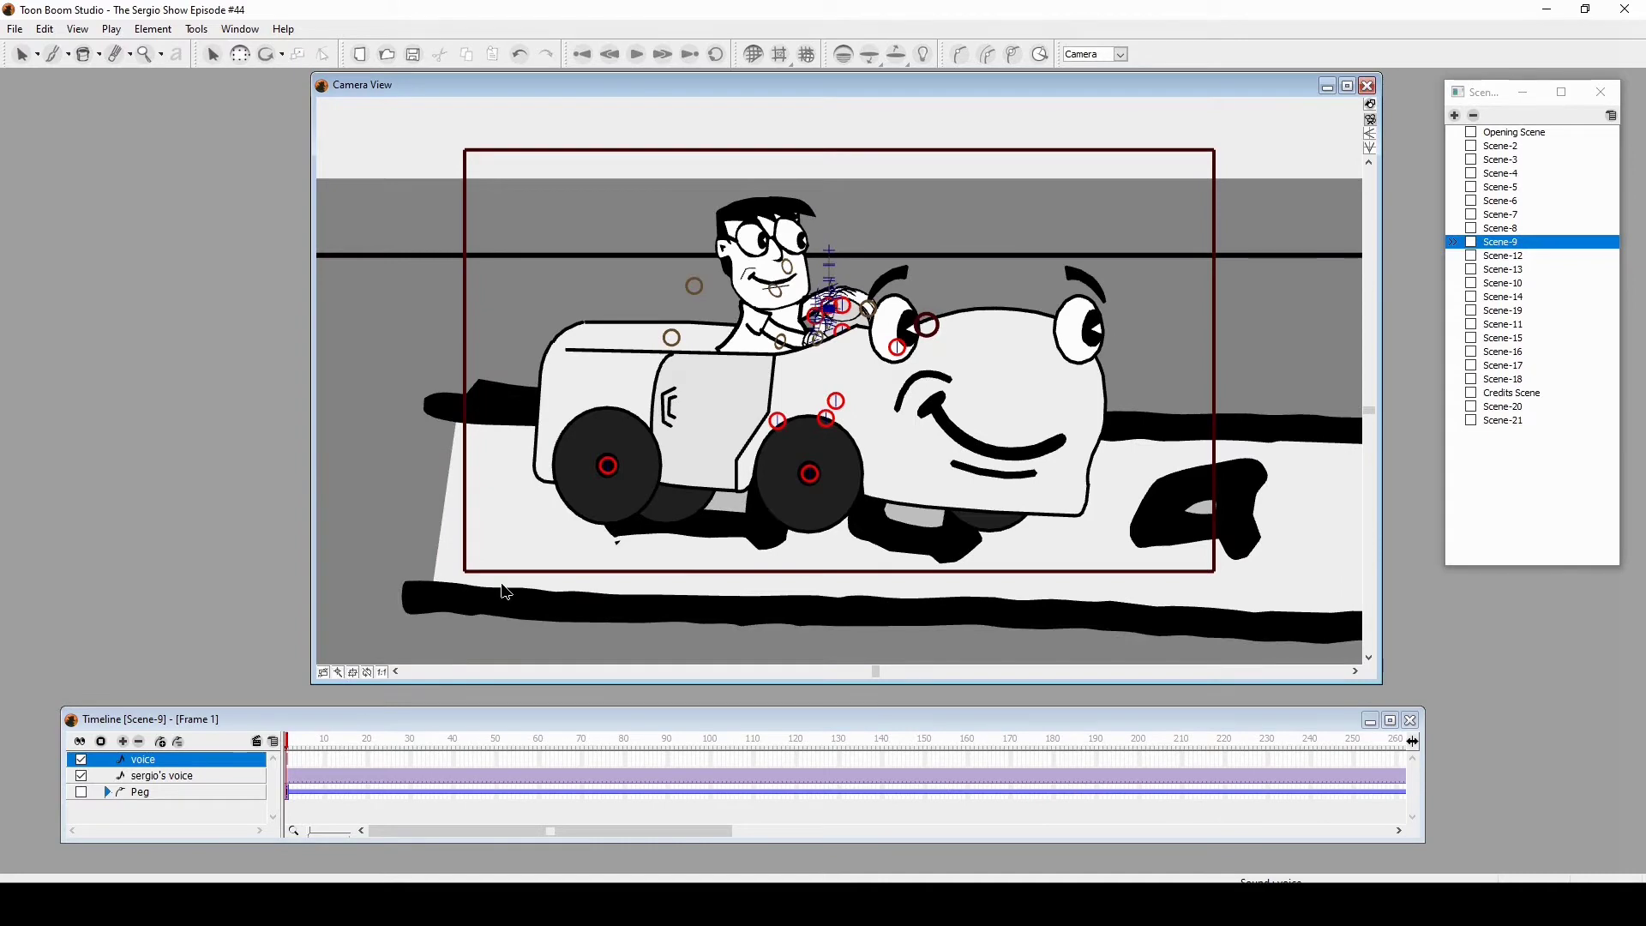
key("2")
key("2")
key("2")
key("2")
key("2")
key("2")
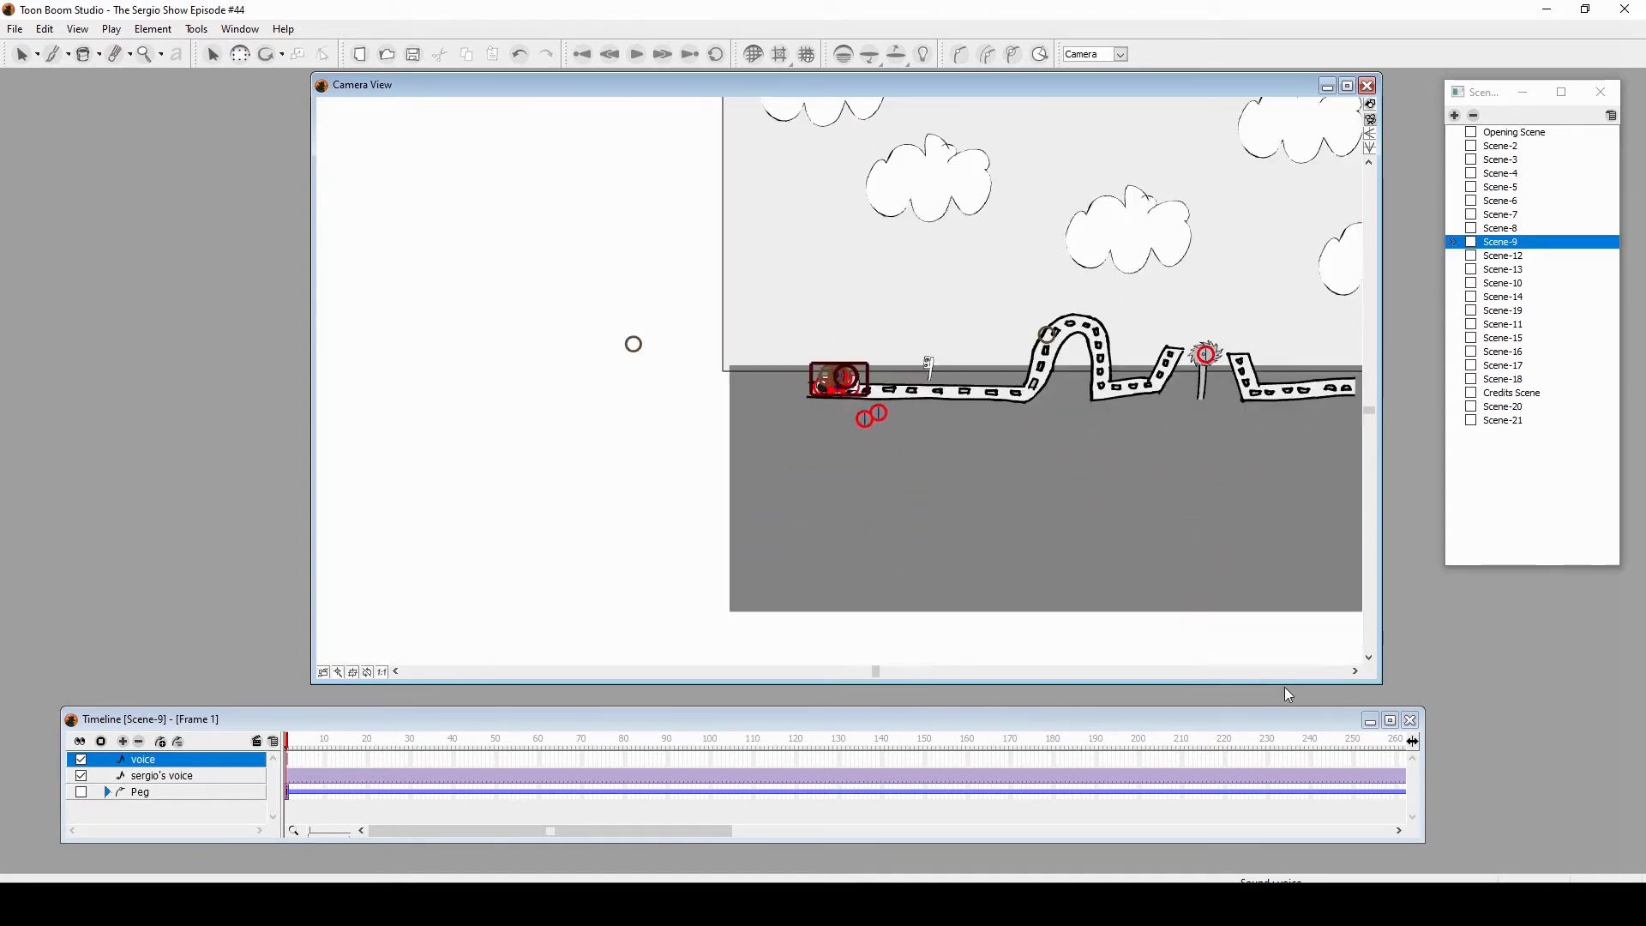
key("2")
key("2")
key("1")
key("1")
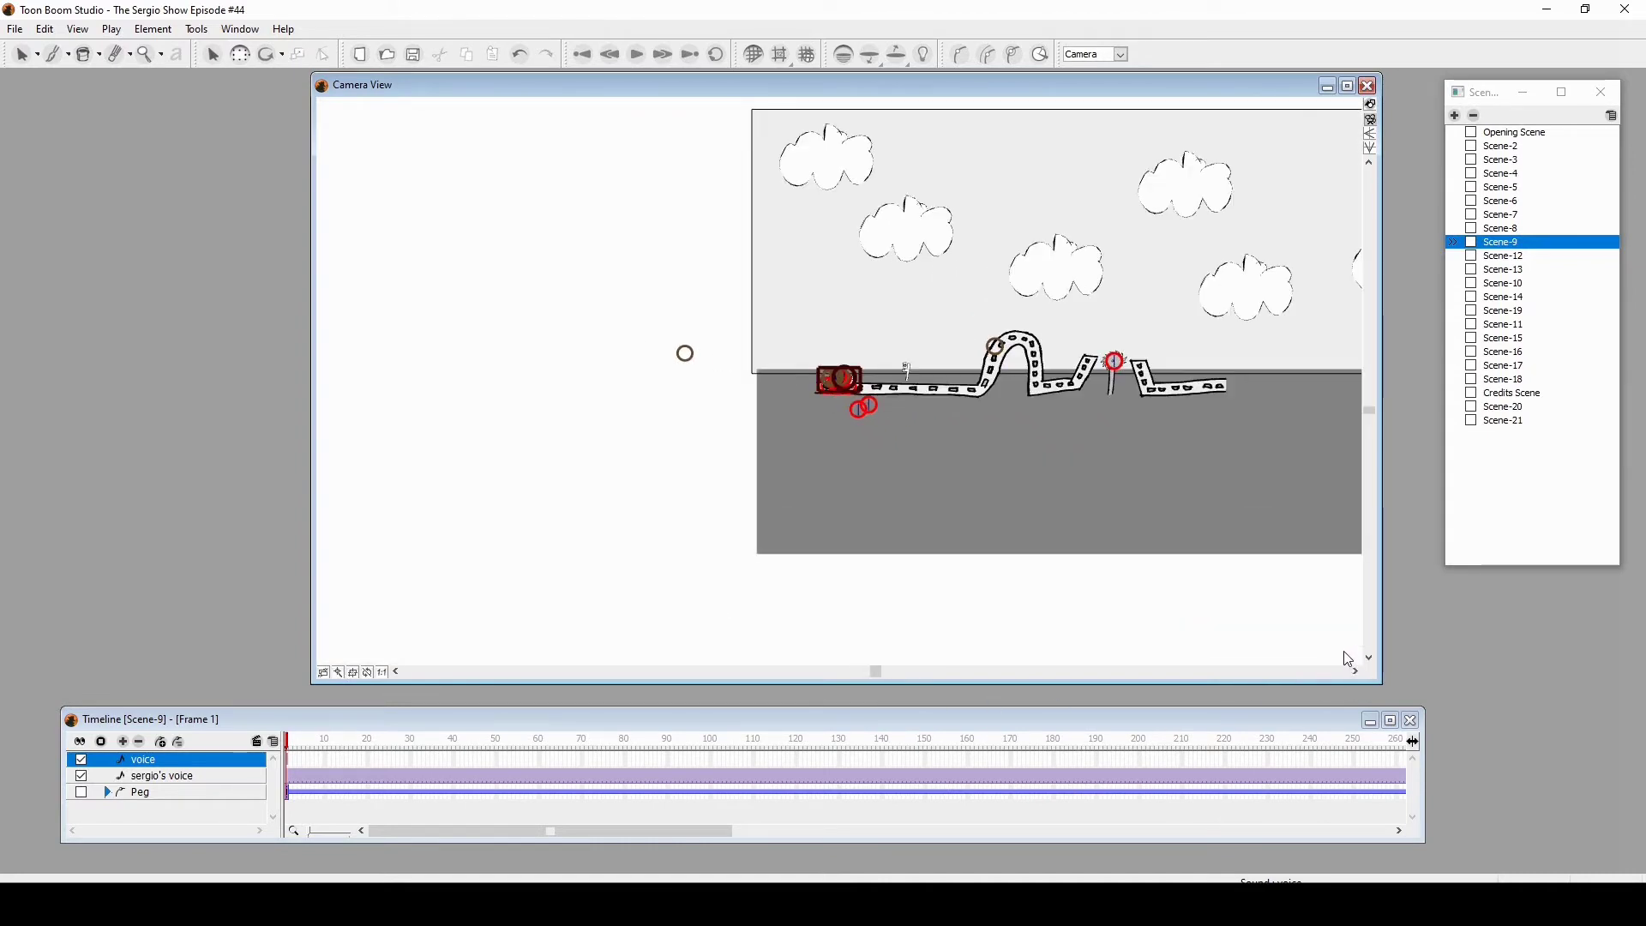
left_click(1354, 671)
key("1")
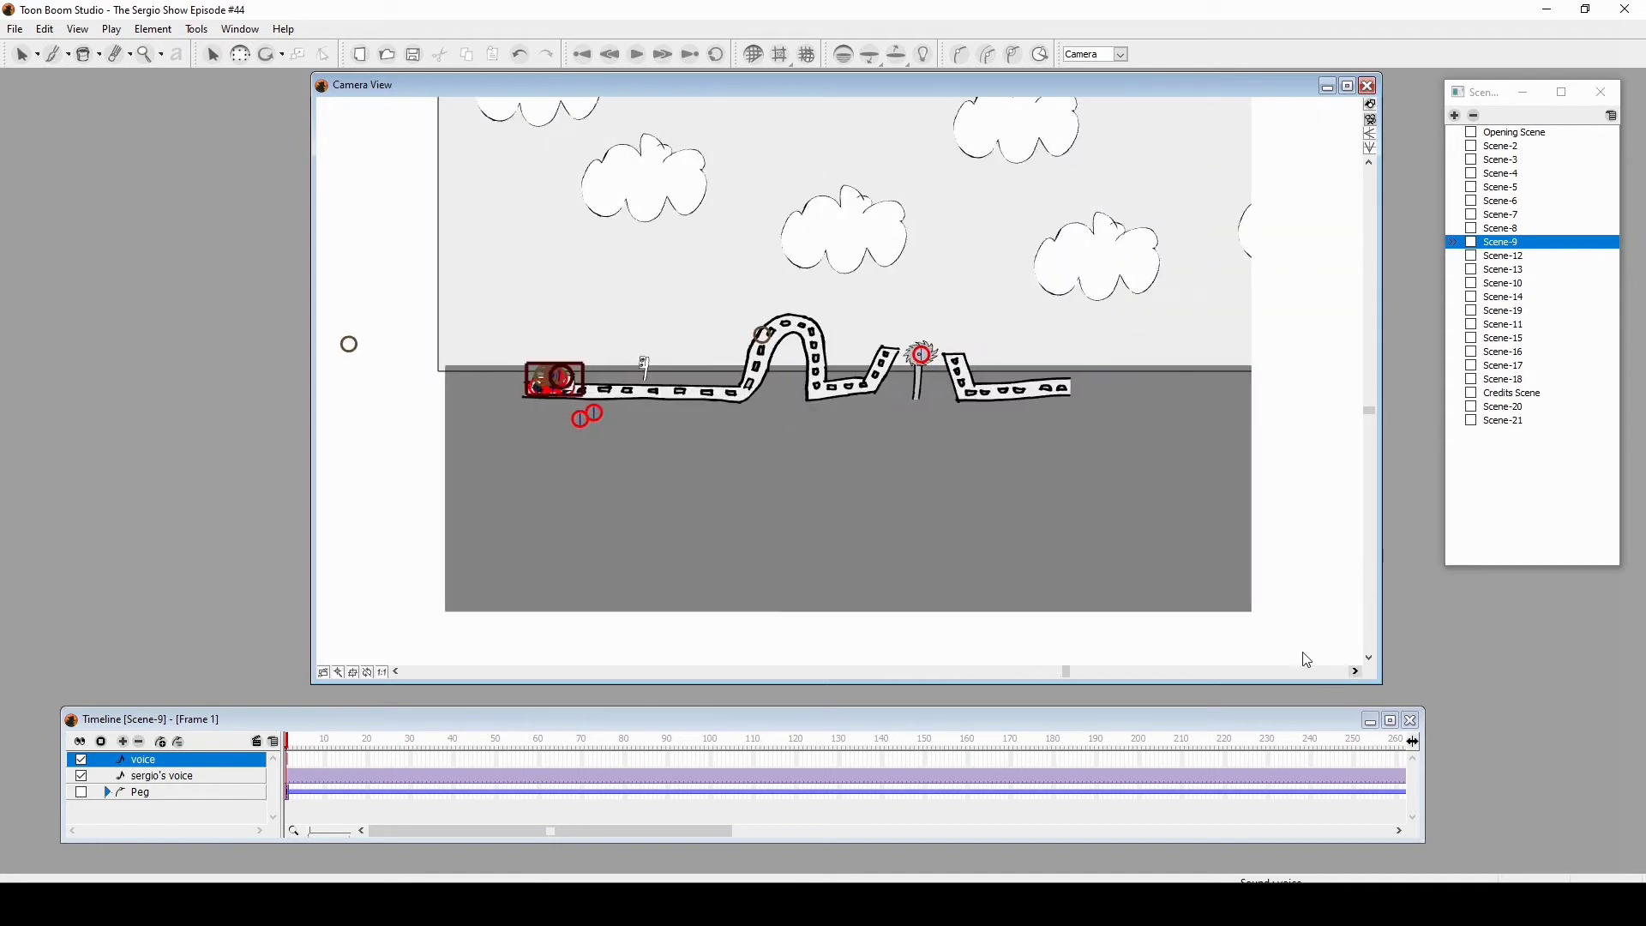
Step: Bring the road's start and the car into view, then scrub forward to frame 538
key("1")
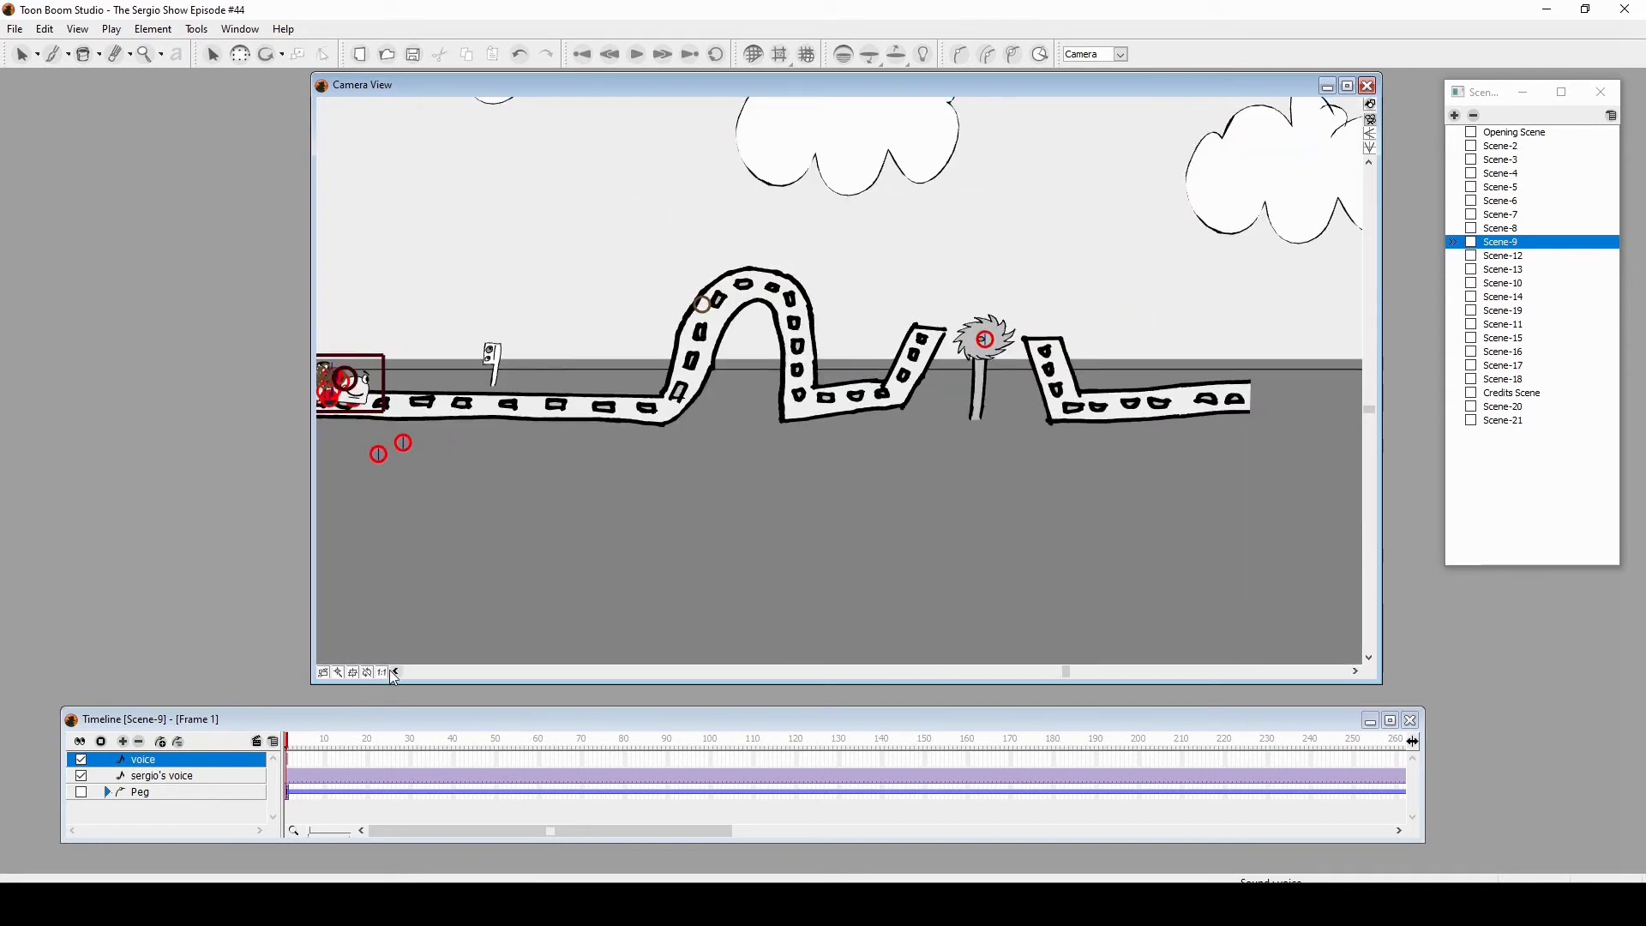
left_click(396, 673)
key("2")
key("1")
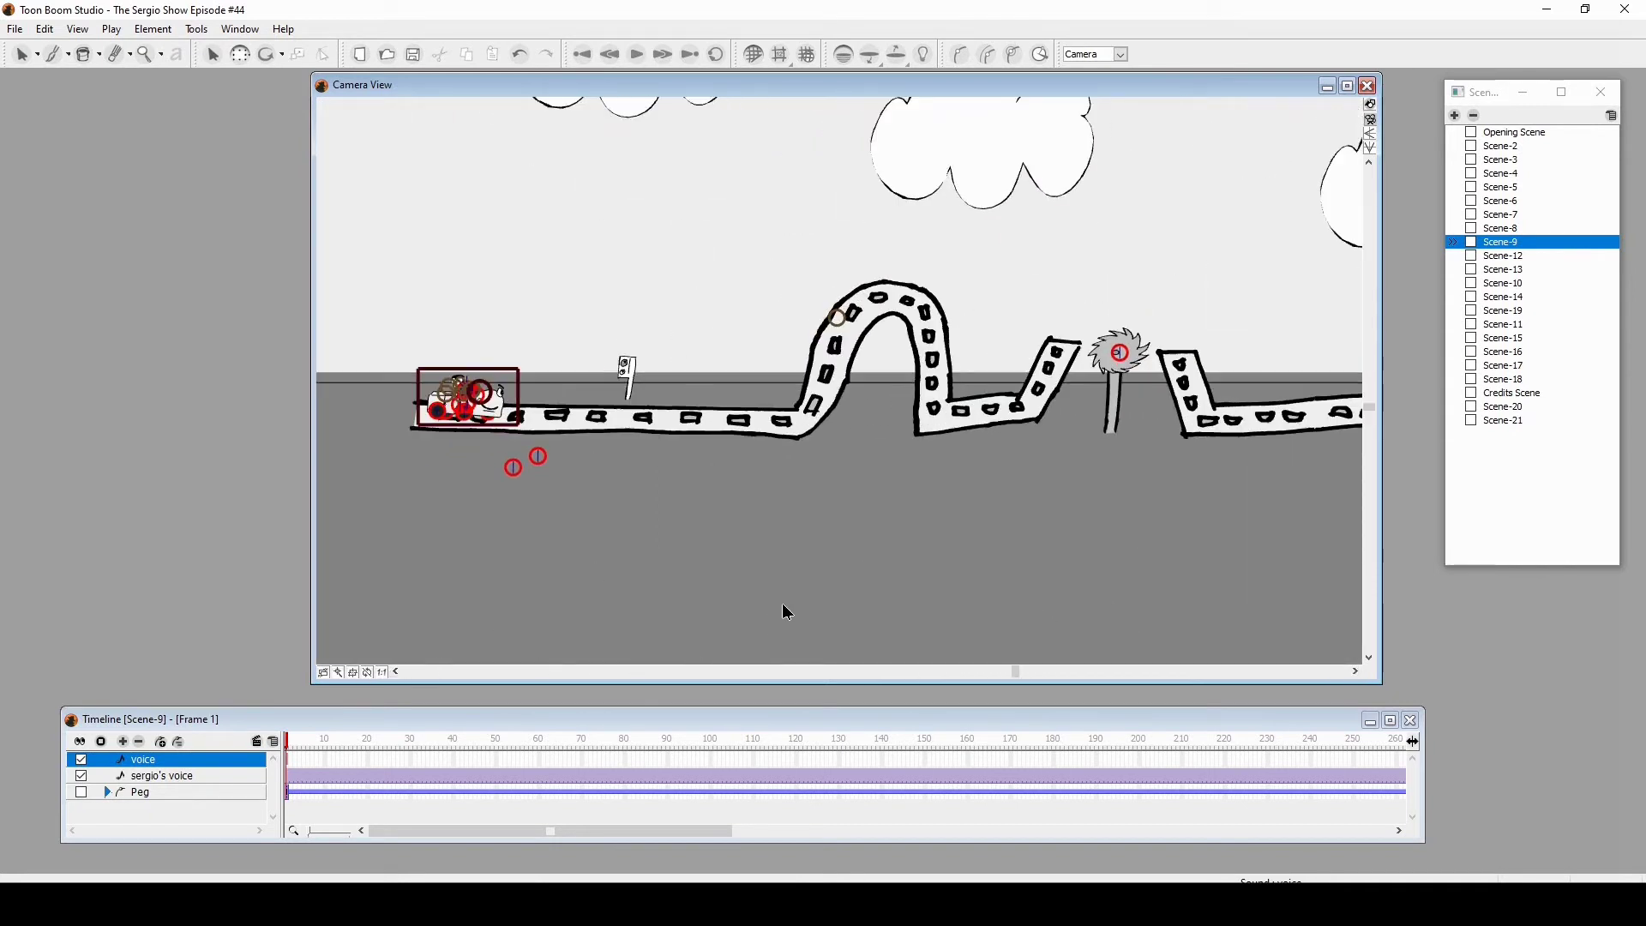
scroll(787, 612, "up", 2)
scroll(790, 612, "up", 1)
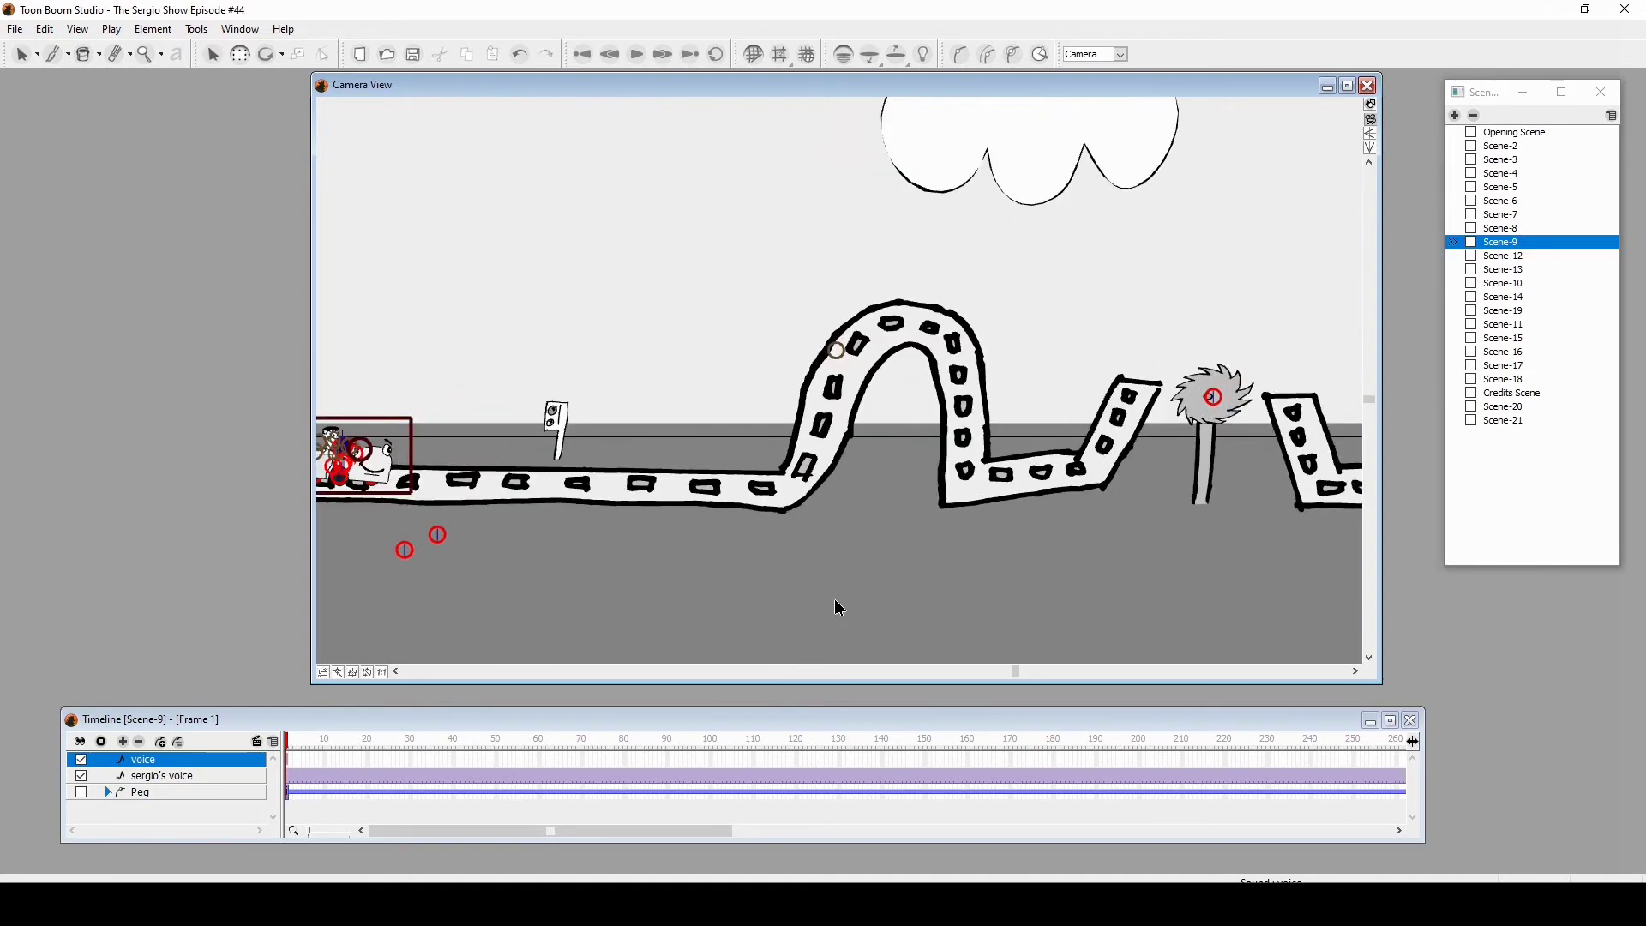
key("2")
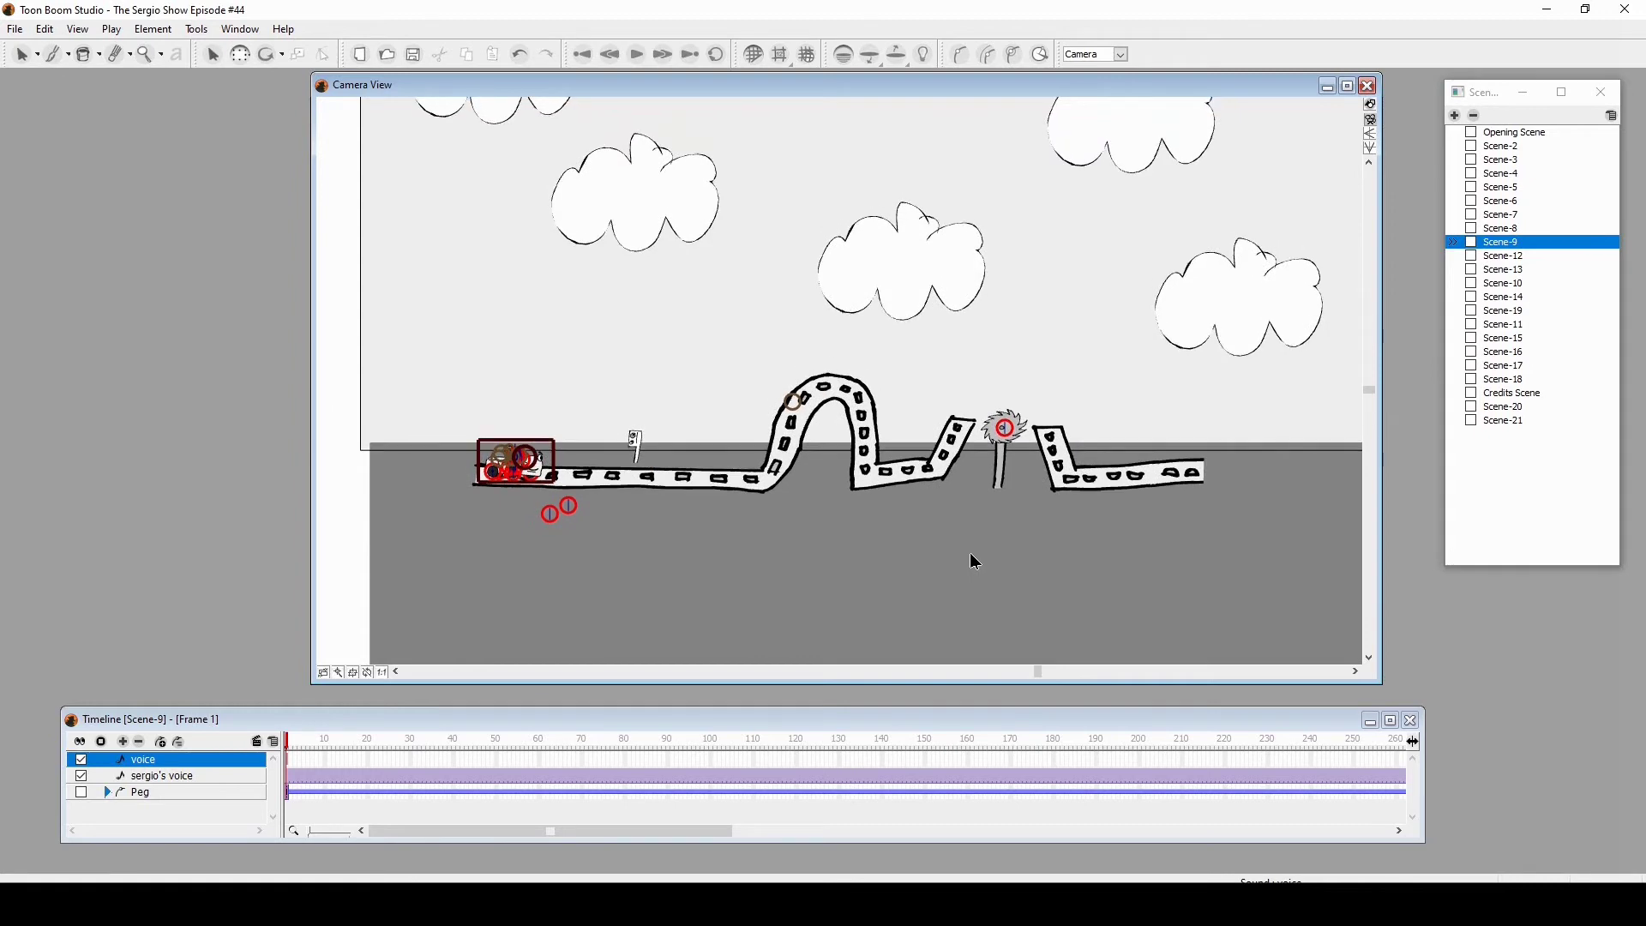
key("1")
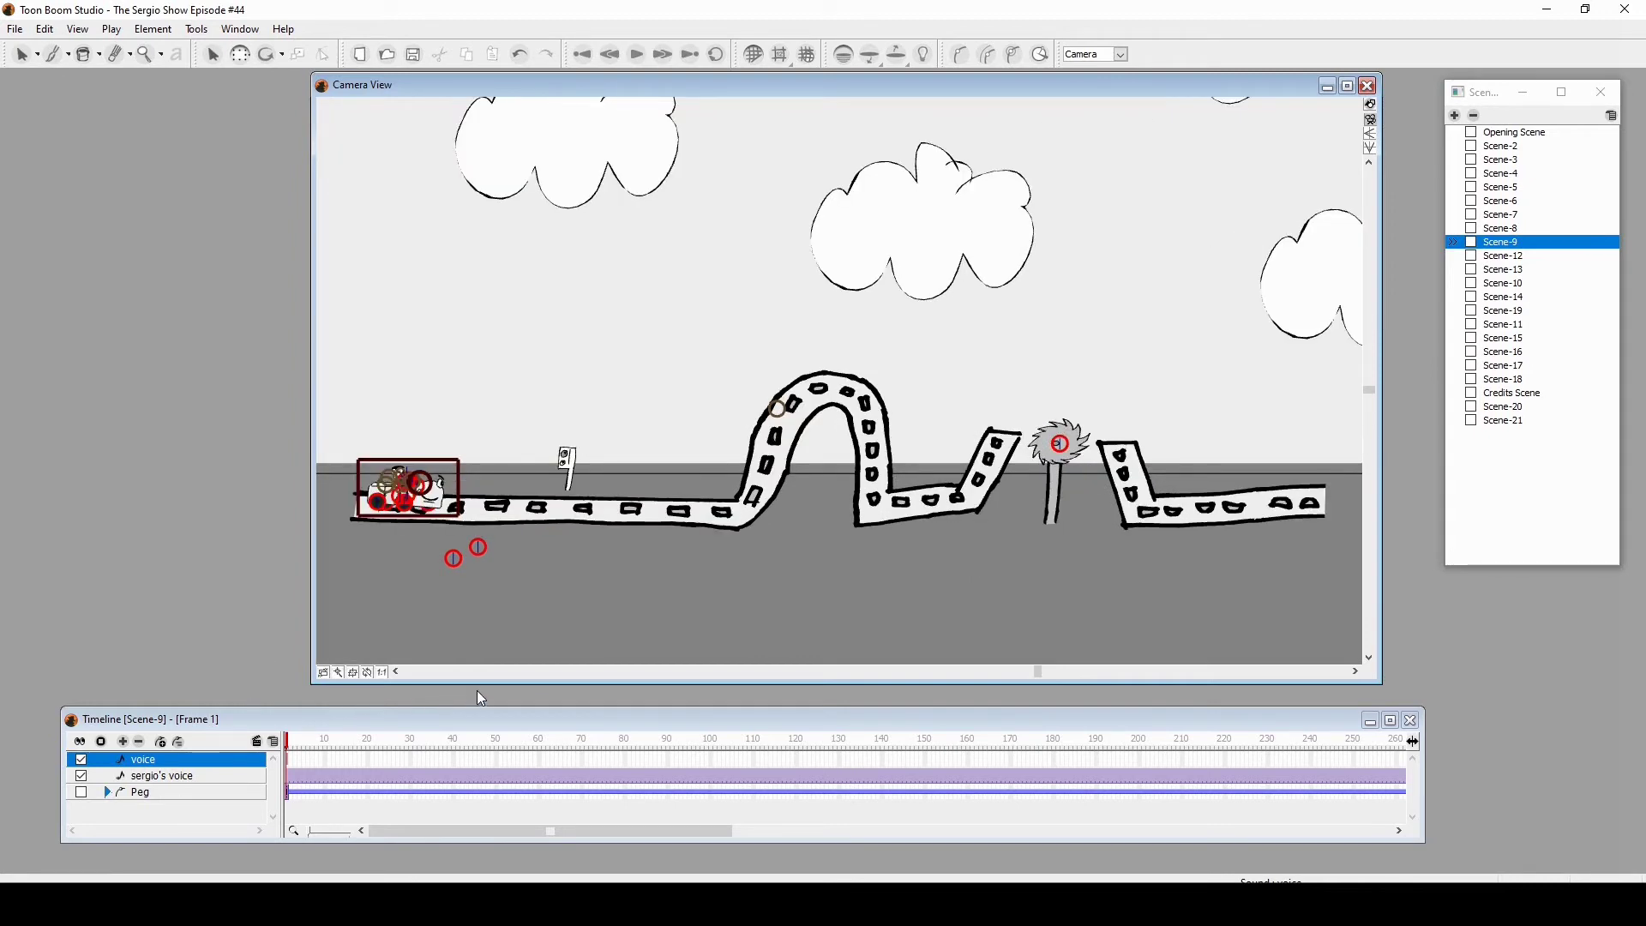
mouse_move(304, 754)
left_mouse_down()
mouse_move(1021, 775)
mouse_move(1072, 797)
mouse_move(1501, 761)
mouse_move(1359, 746)
mouse_move(995, 769)
mouse_move(1106, 778)
left_mouse_up()
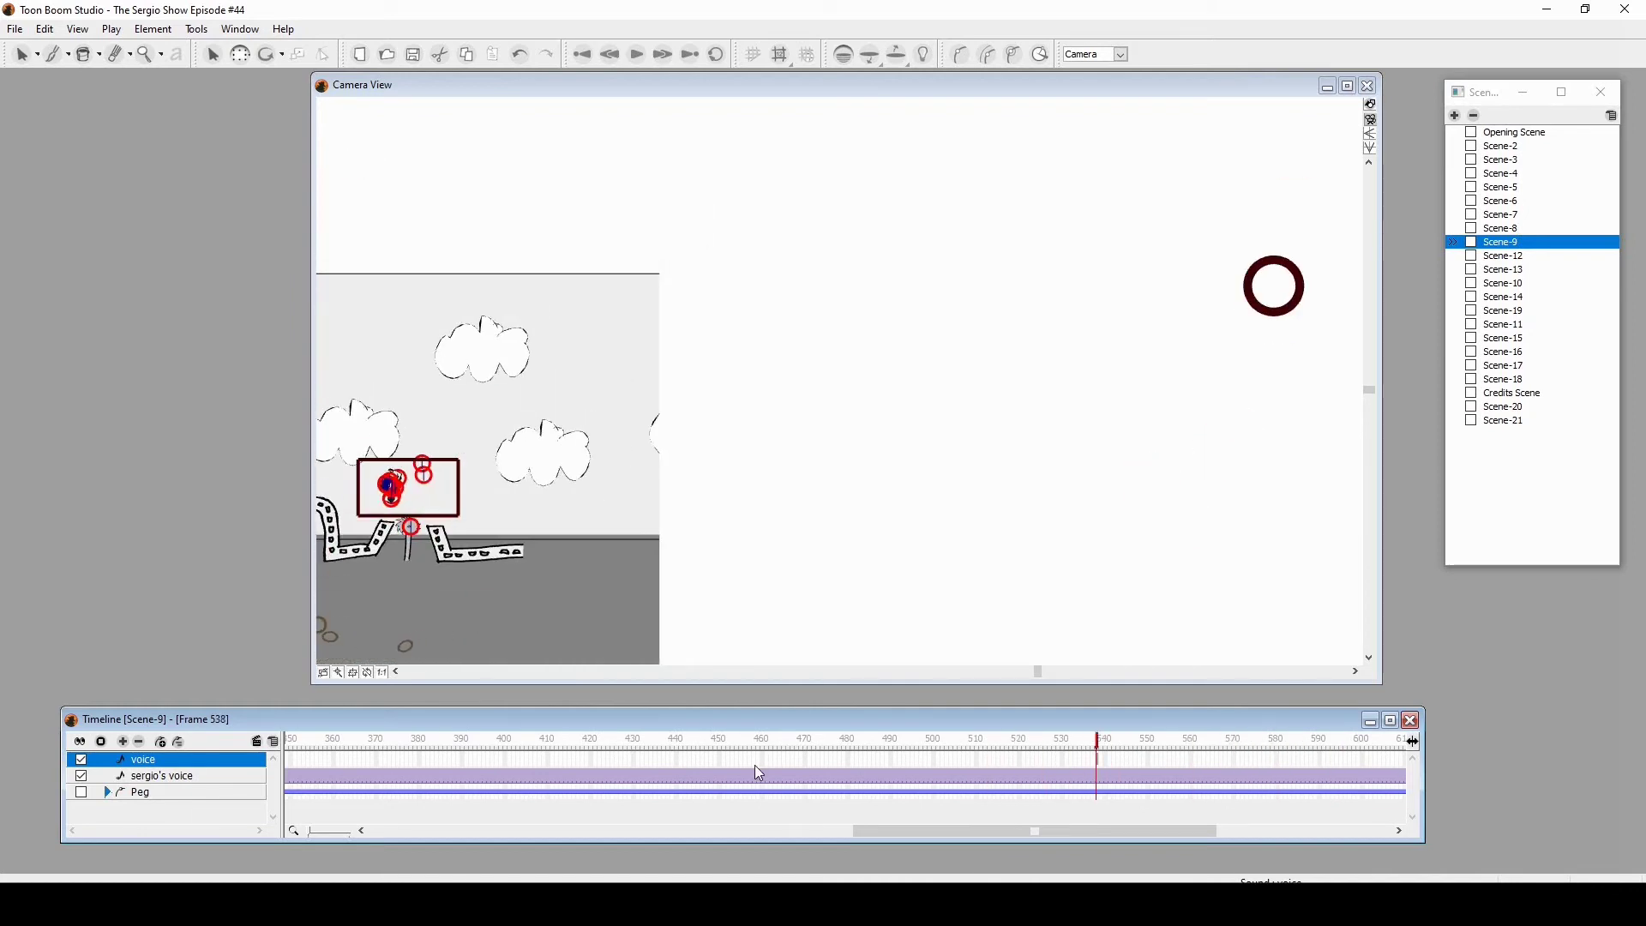
Step: Review Scene-9 from frame 538 to its end, then scrub Scene-12 to frame 204
scroll(397, 670, "up", 1)
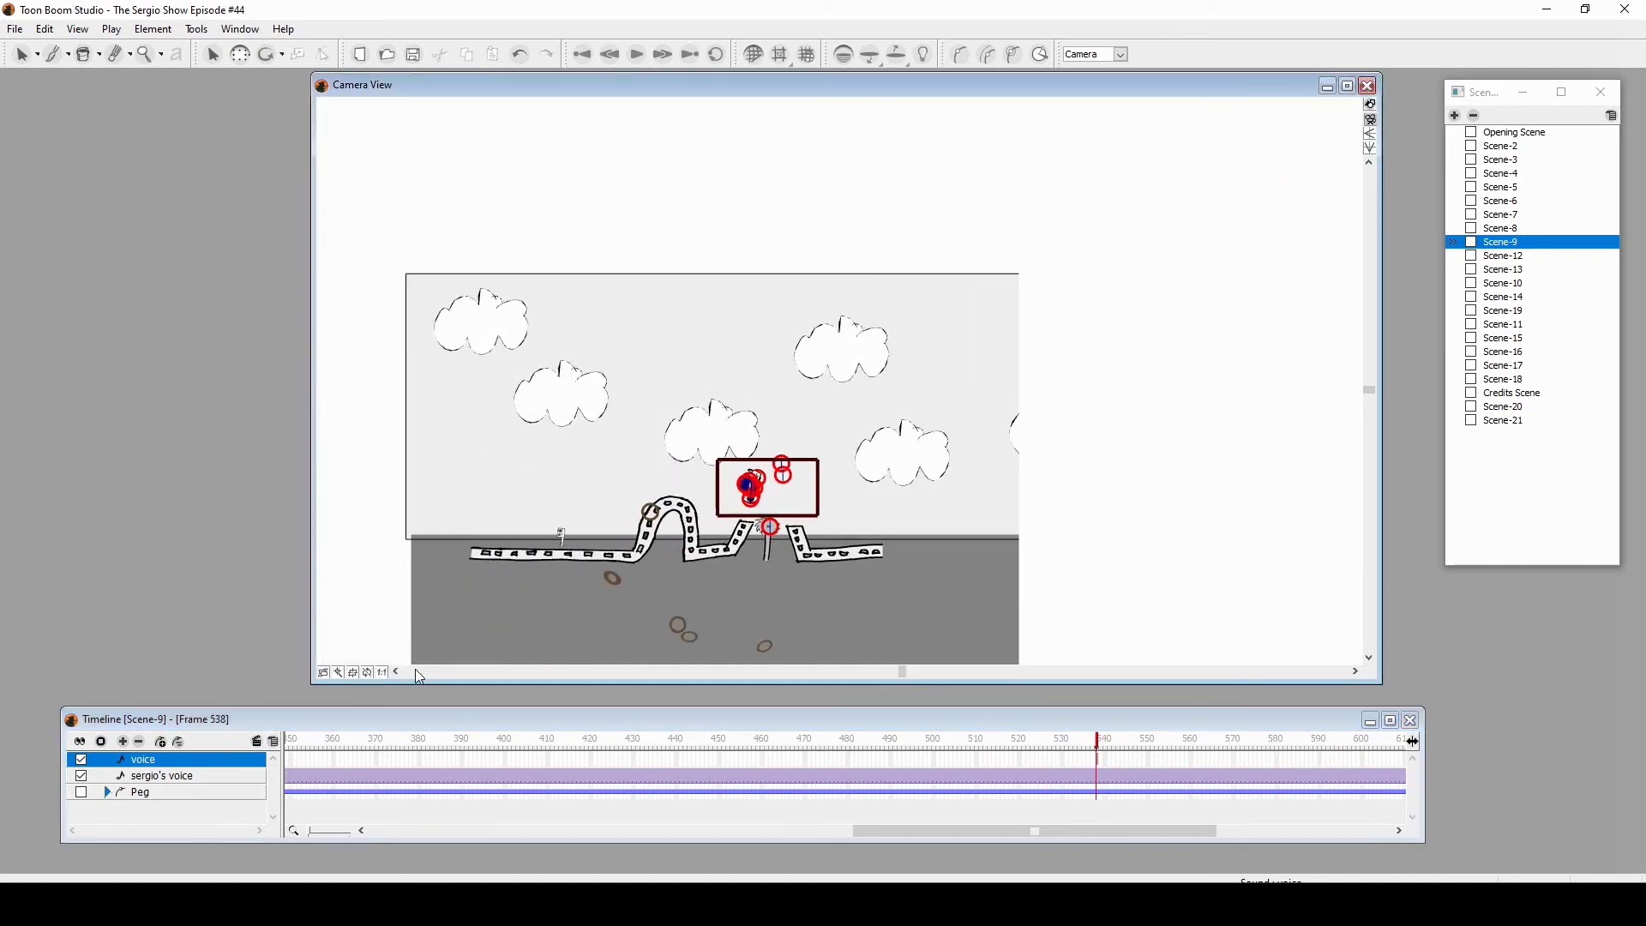
scroll(415, 668, "up", 1)
scroll(415, 668, "up", 1)
mouse_move(1129, 759)
left_mouse_down()
mouse_move(1517, 755)
mouse_move(1200, 768)
mouse_move(1299, 770)
left_mouse_up()
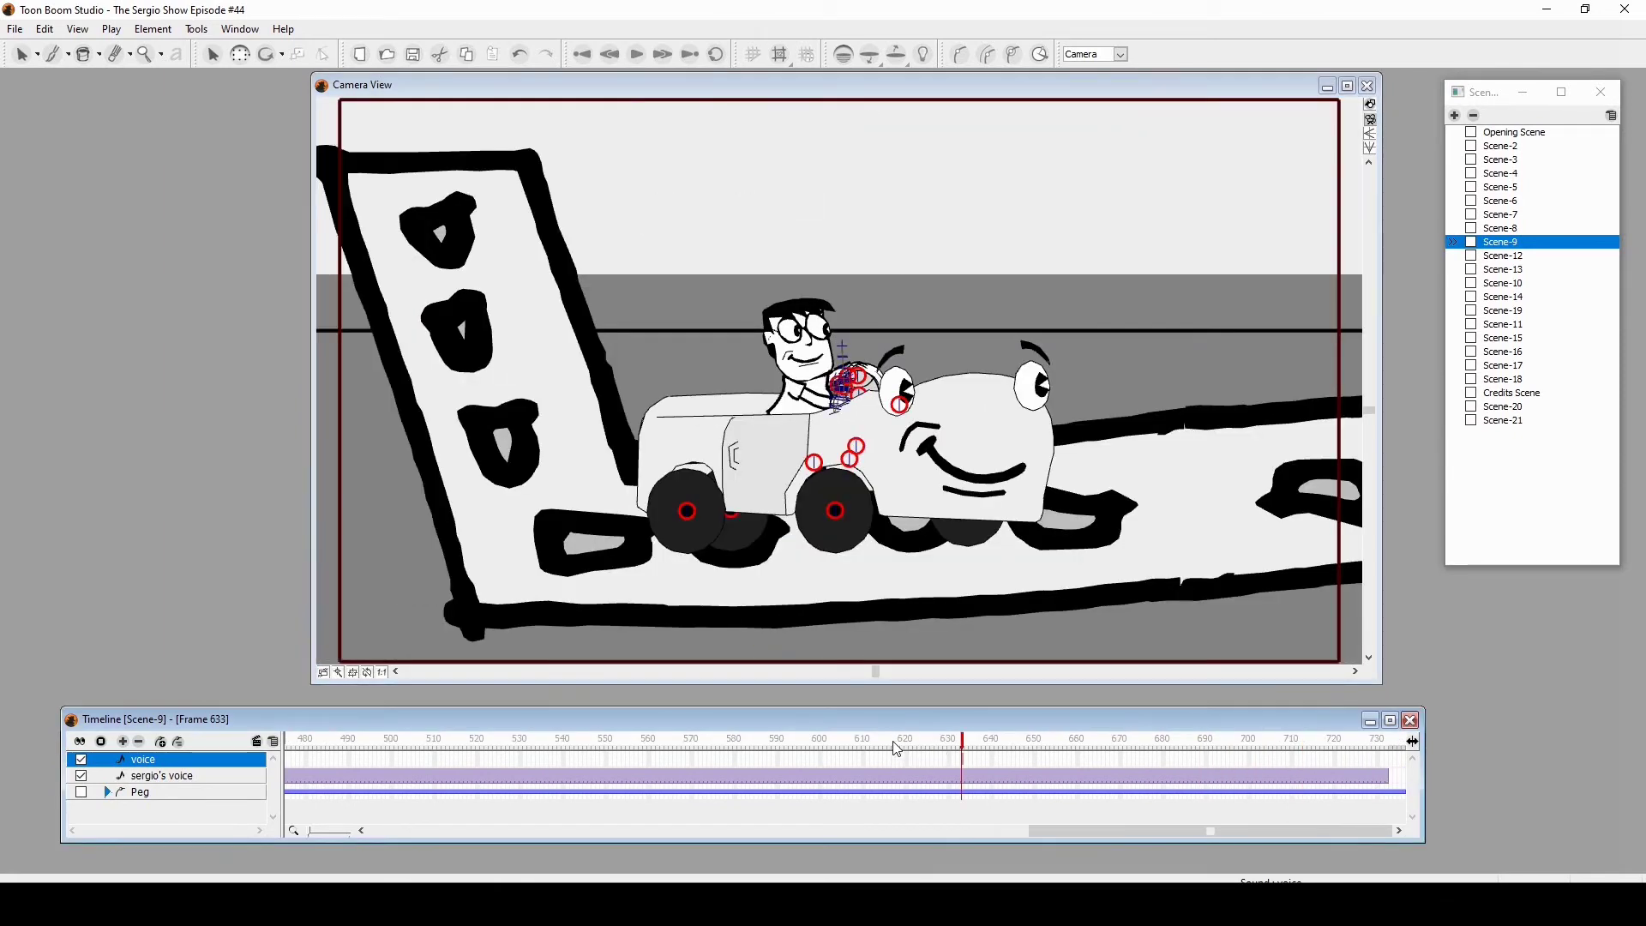
mouse_move(896, 749)
left_mouse_down()
mouse_move(1017, 753)
mouse_move(881, 754)
mouse_move(1393, 759)
mouse_move(783, 751)
mouse_move(1093, 752)
left_mouse_up()
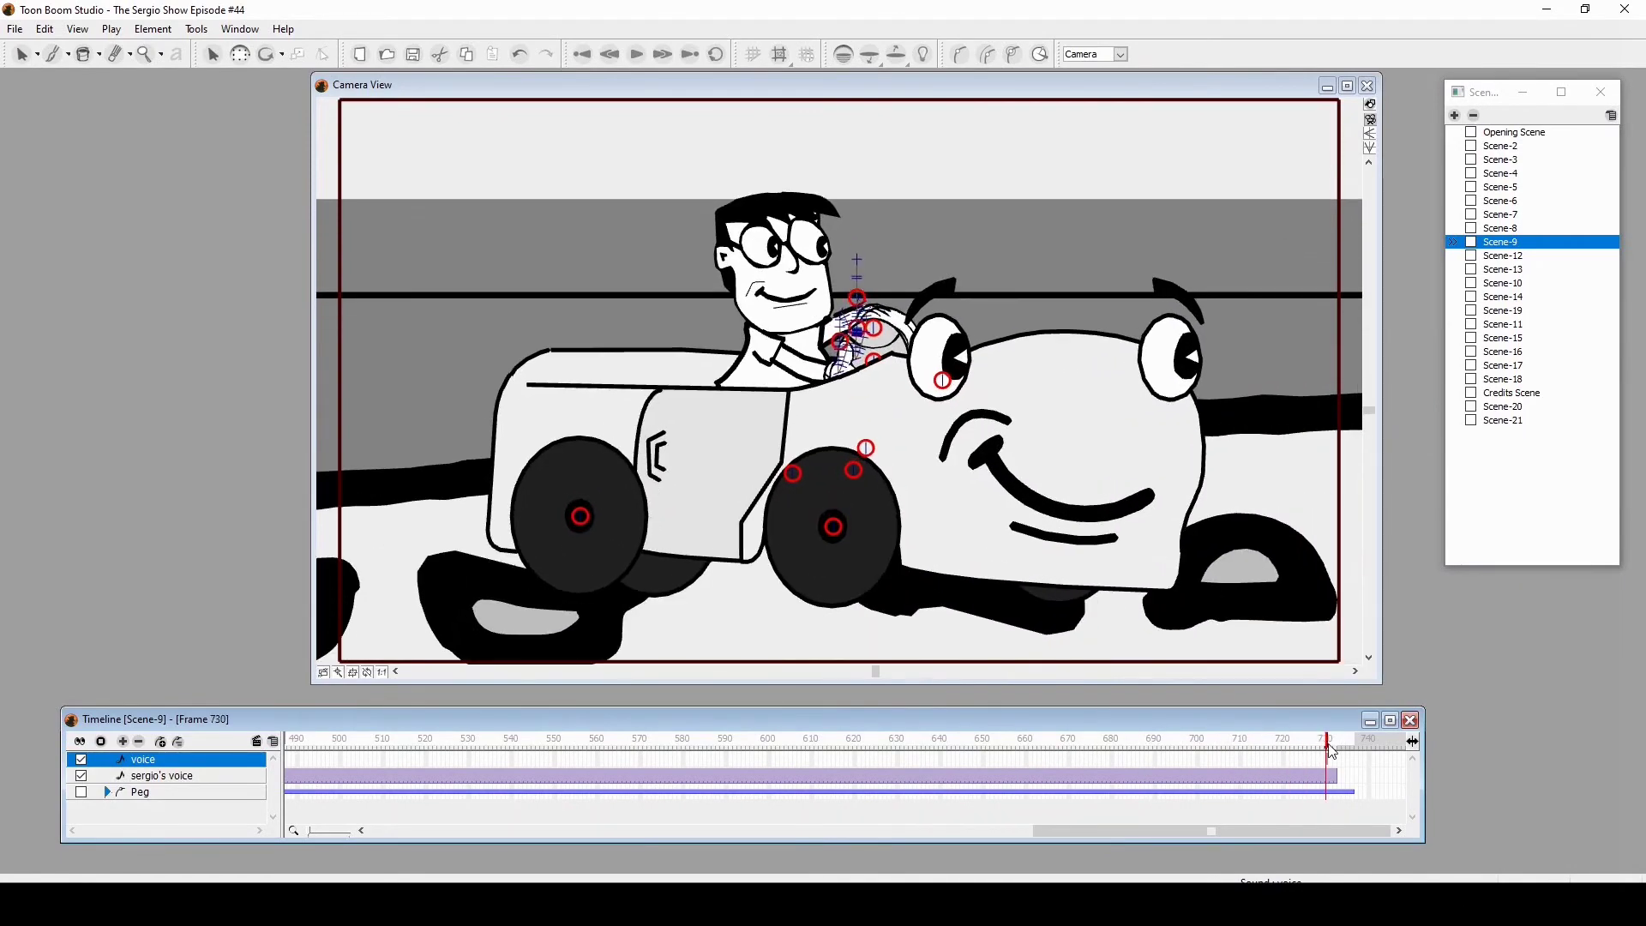
left_click(499, 742)
left_click_drag(480, 743, 1191, 741)
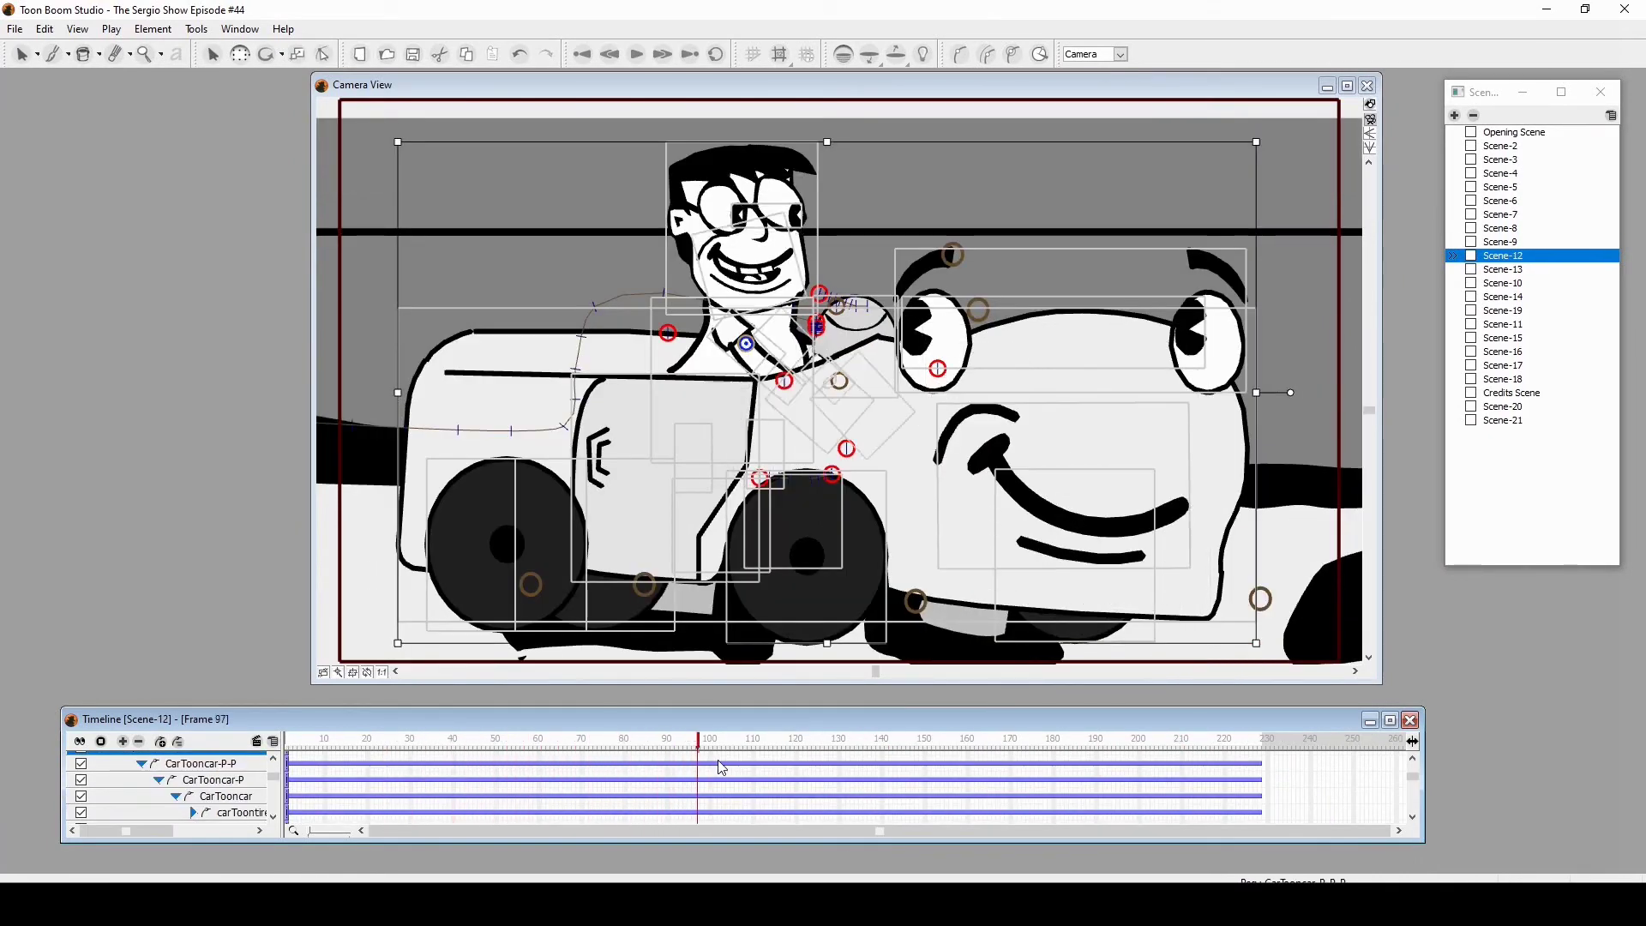
mouse_move(722, 767)
left_mouse_down()
mouse_move(1003, 775)
mouse_move(1282, 815)
mouse_move(1140, 814)
left_mouse_up()
mouse_move(659, 821)
left_mouse_down()
mouse_move(583, 826)
mouse_move(1159, 799)
left_mouse_up()
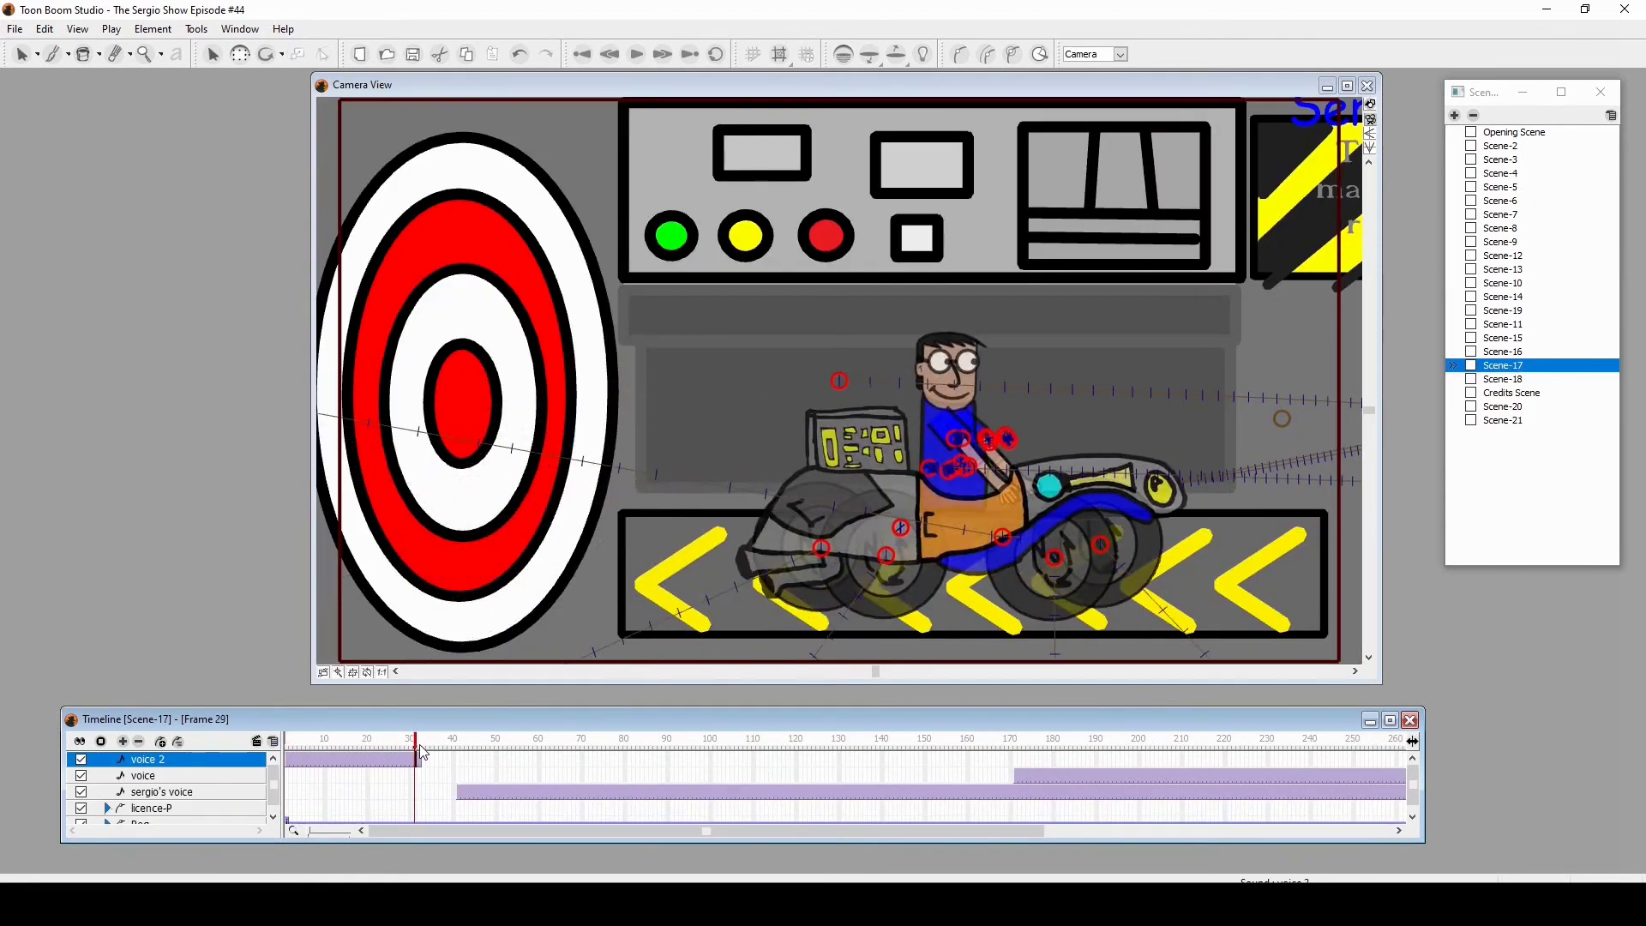
Step: Scrub Scene-17's opening frames back and forth, stopping at frame 31
left_click_drag(415, 753, 441, 751)
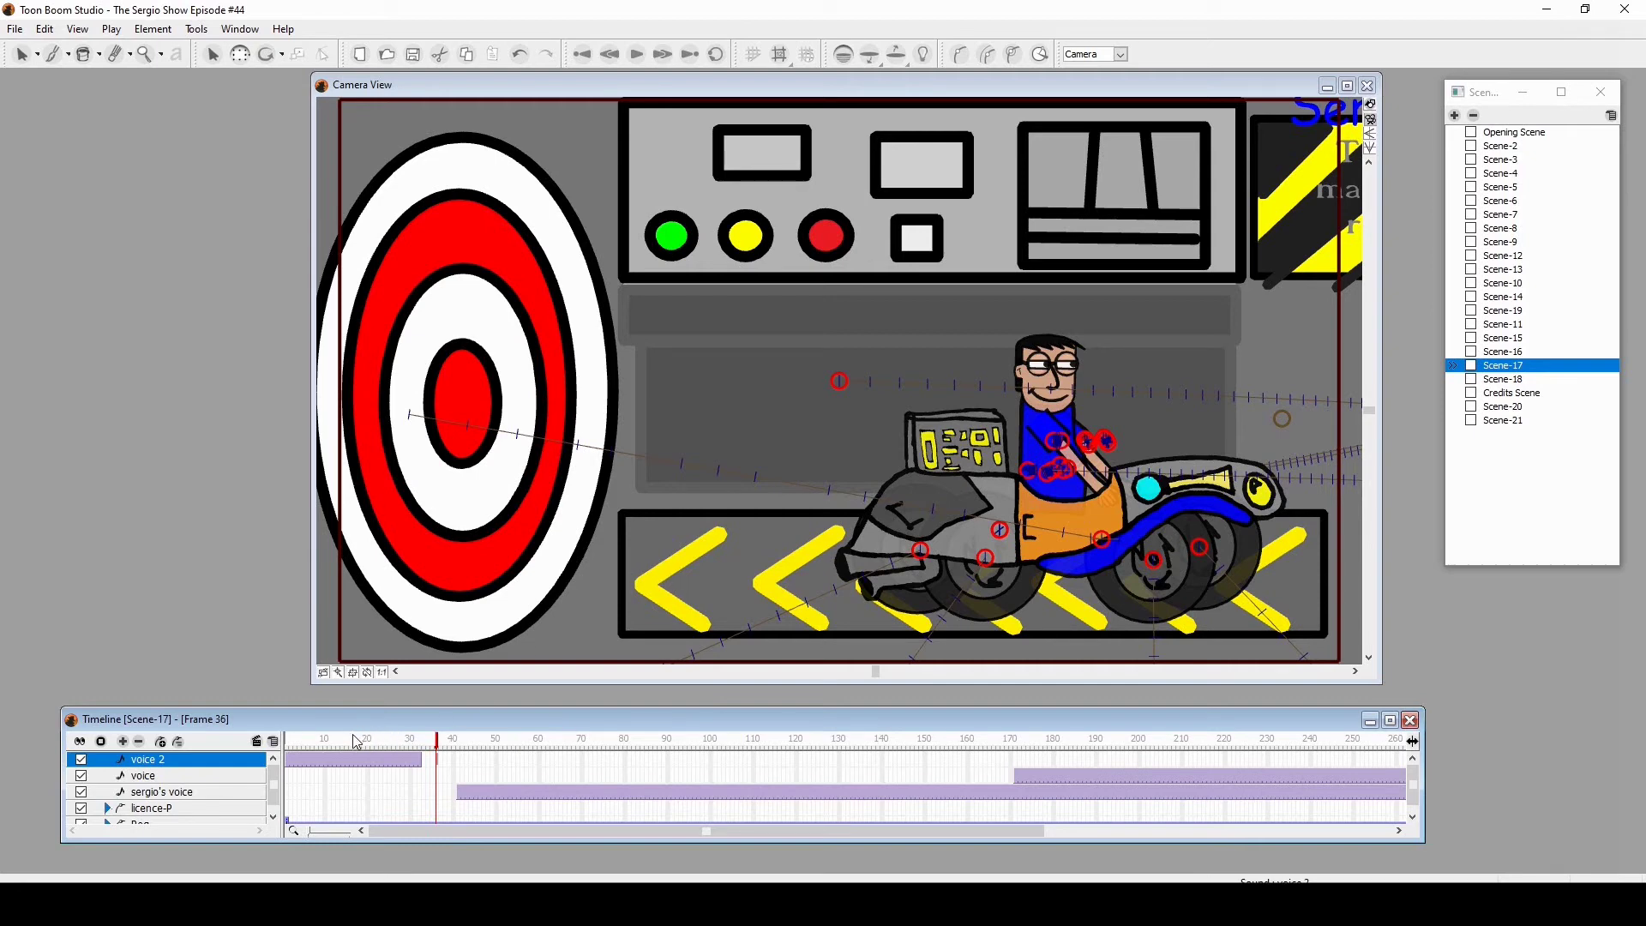
mouse_move(356, 743)
left_mouse_down()
mouse_move(314, 743)
mouse_move(369, 745)
left_mouse_up()
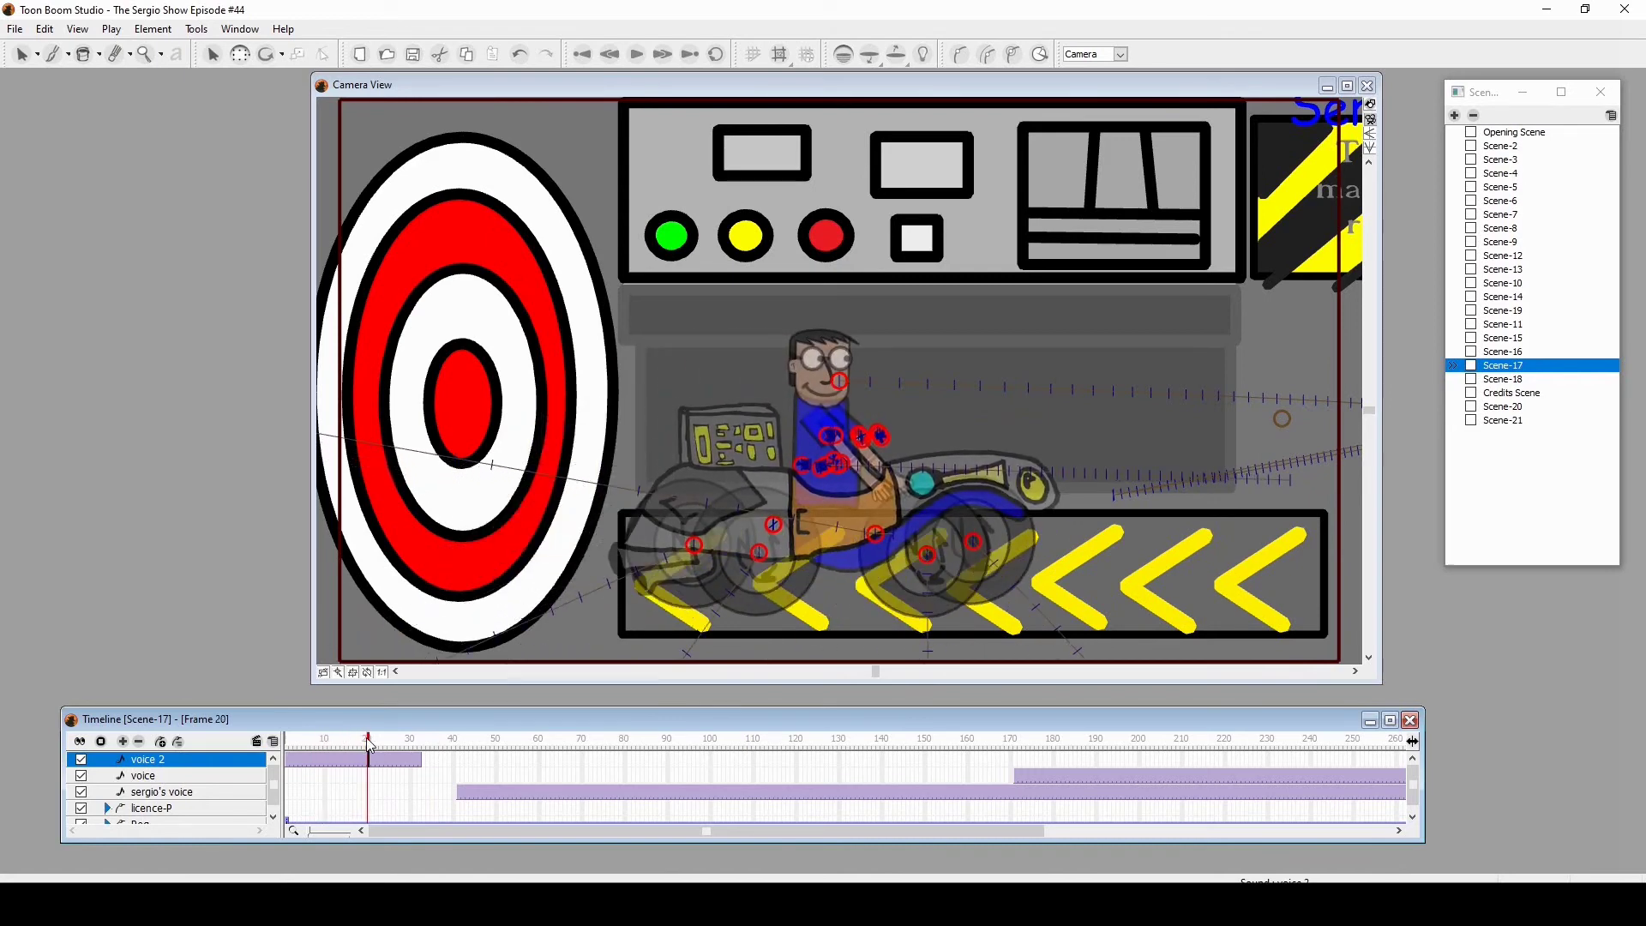
mouse_move(370, 745)
left_mouse_down()
mouse_move(441, 745)
mouse_move(309, 745)
mouse_move(418, 758)
left_mouse_up()
scroll(385, 773, "down", 1)
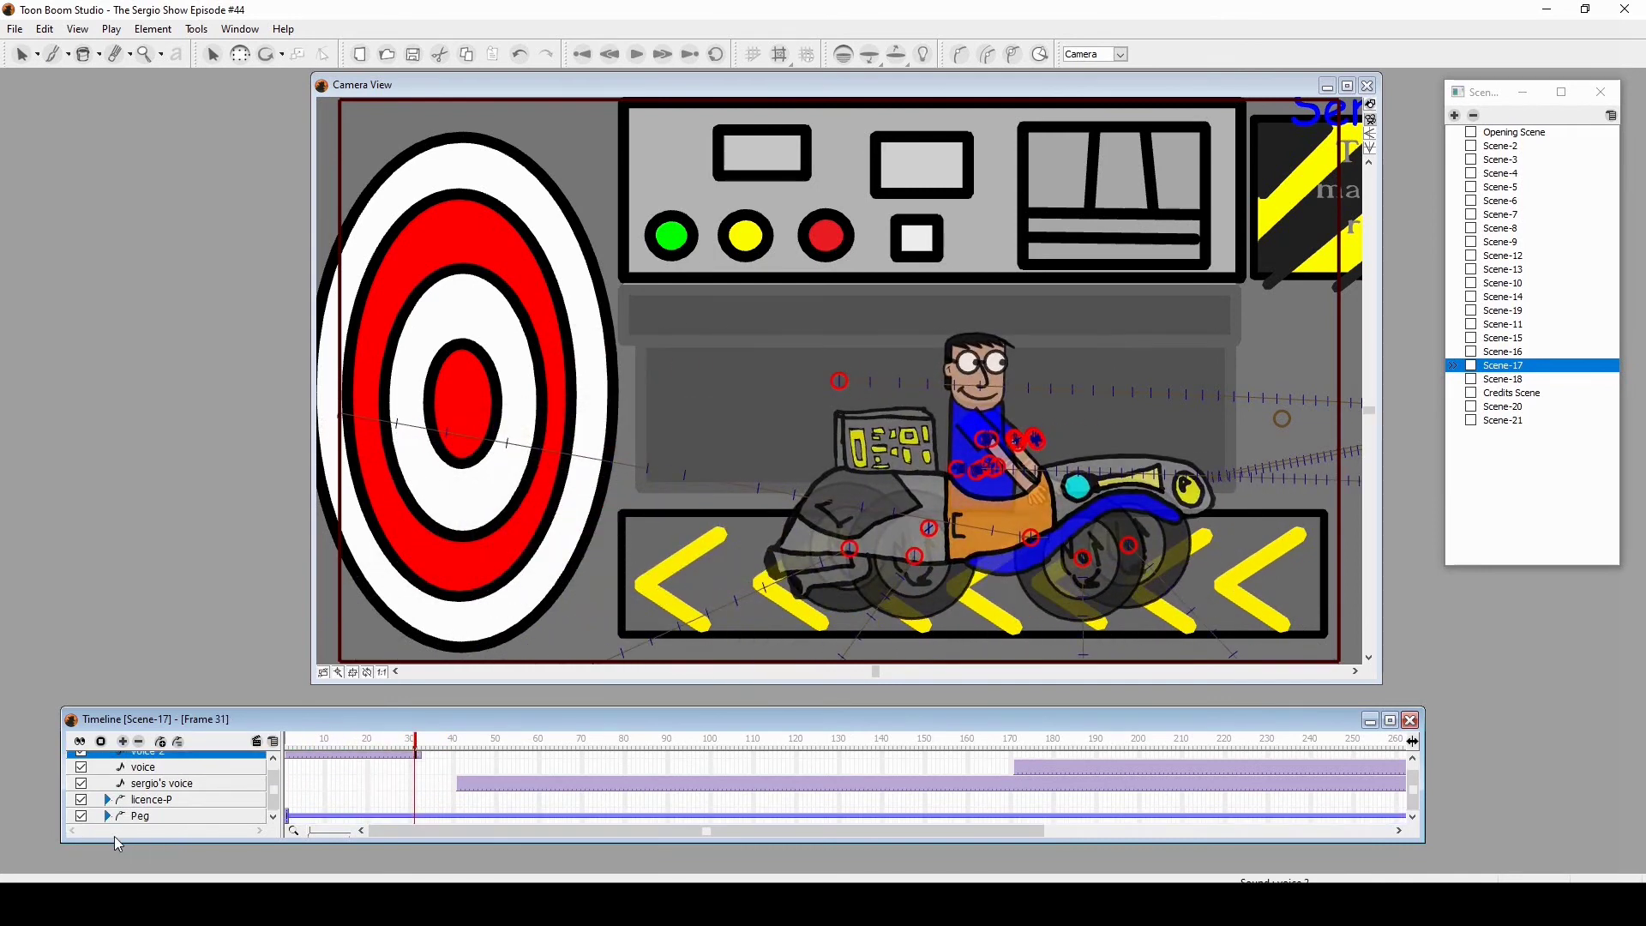
Step: Expand Scene-17's Peg layer, scrub ahead to frame 131, then return near frame 26
left_click(108, 815)
scroll(196, 813, "down", 2)
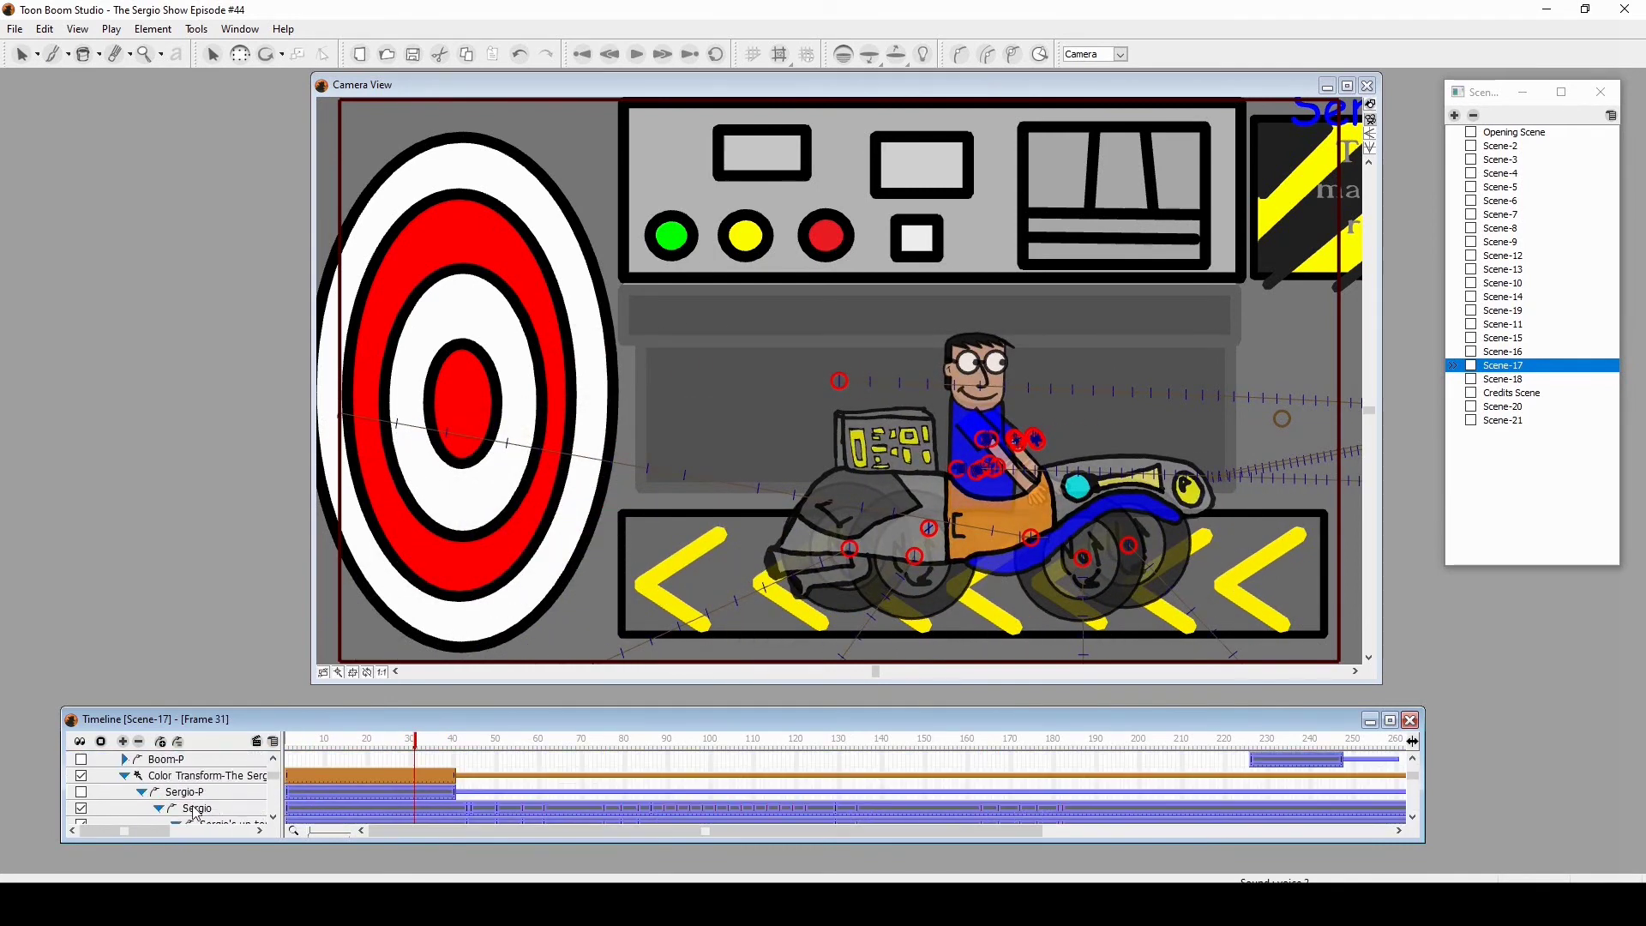
left_click_drag(326, 752, 435, 742)
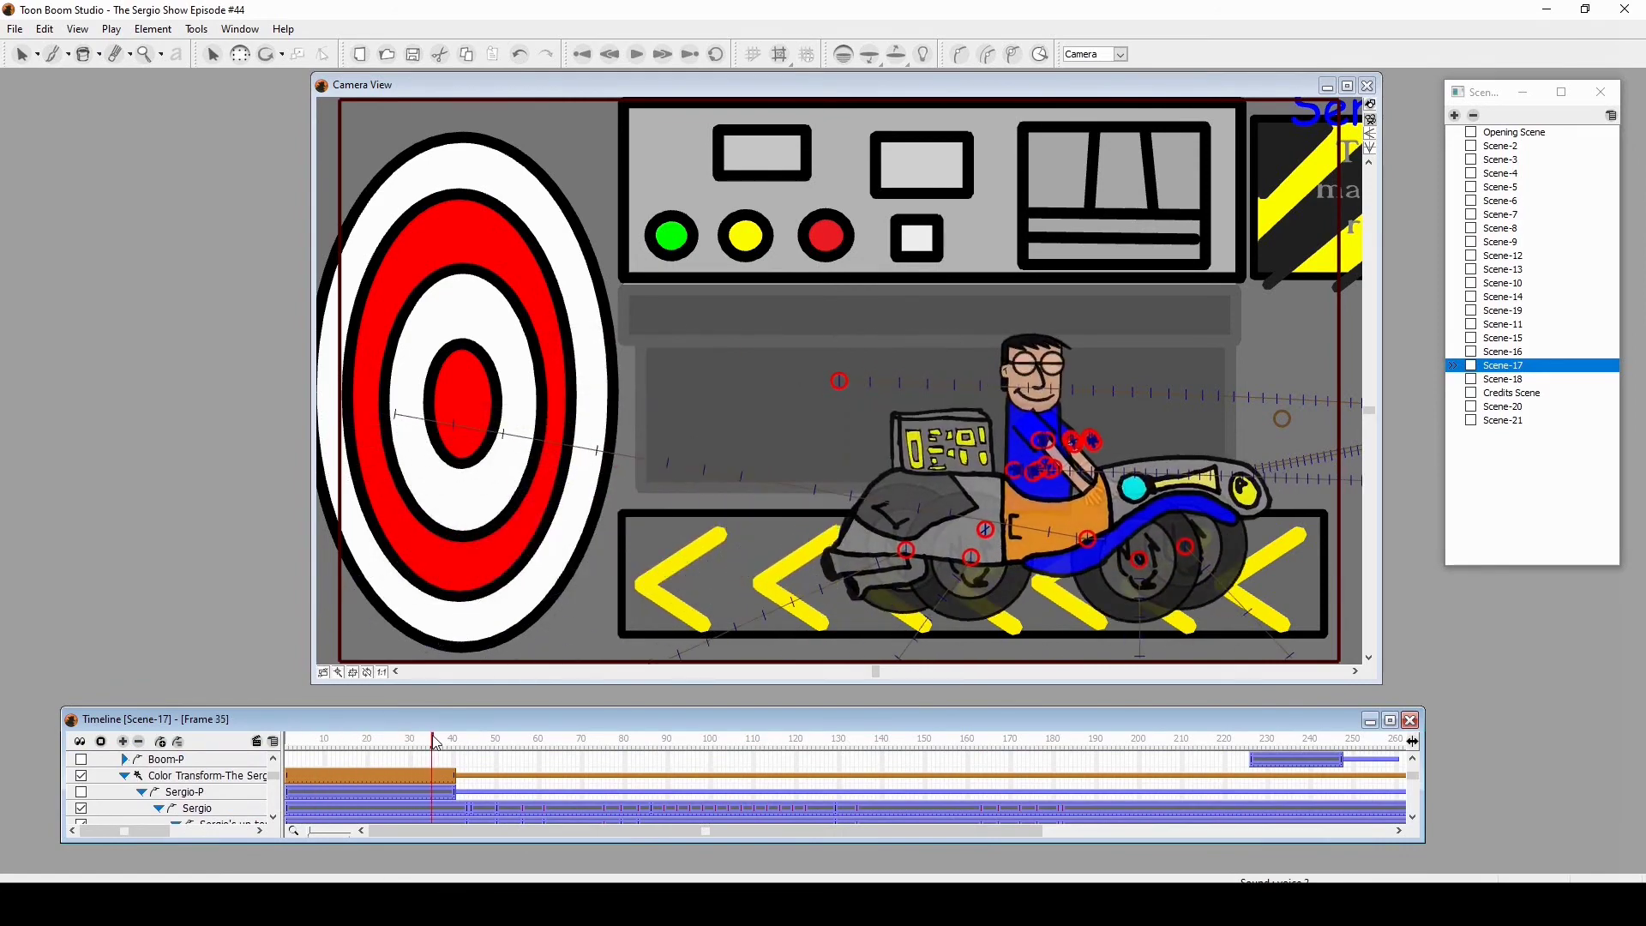
mouse_move(438, 742)
left_mouse_down()
mouse_move(591, 768)
mouse_move(848, 743)
left_mouse_up()
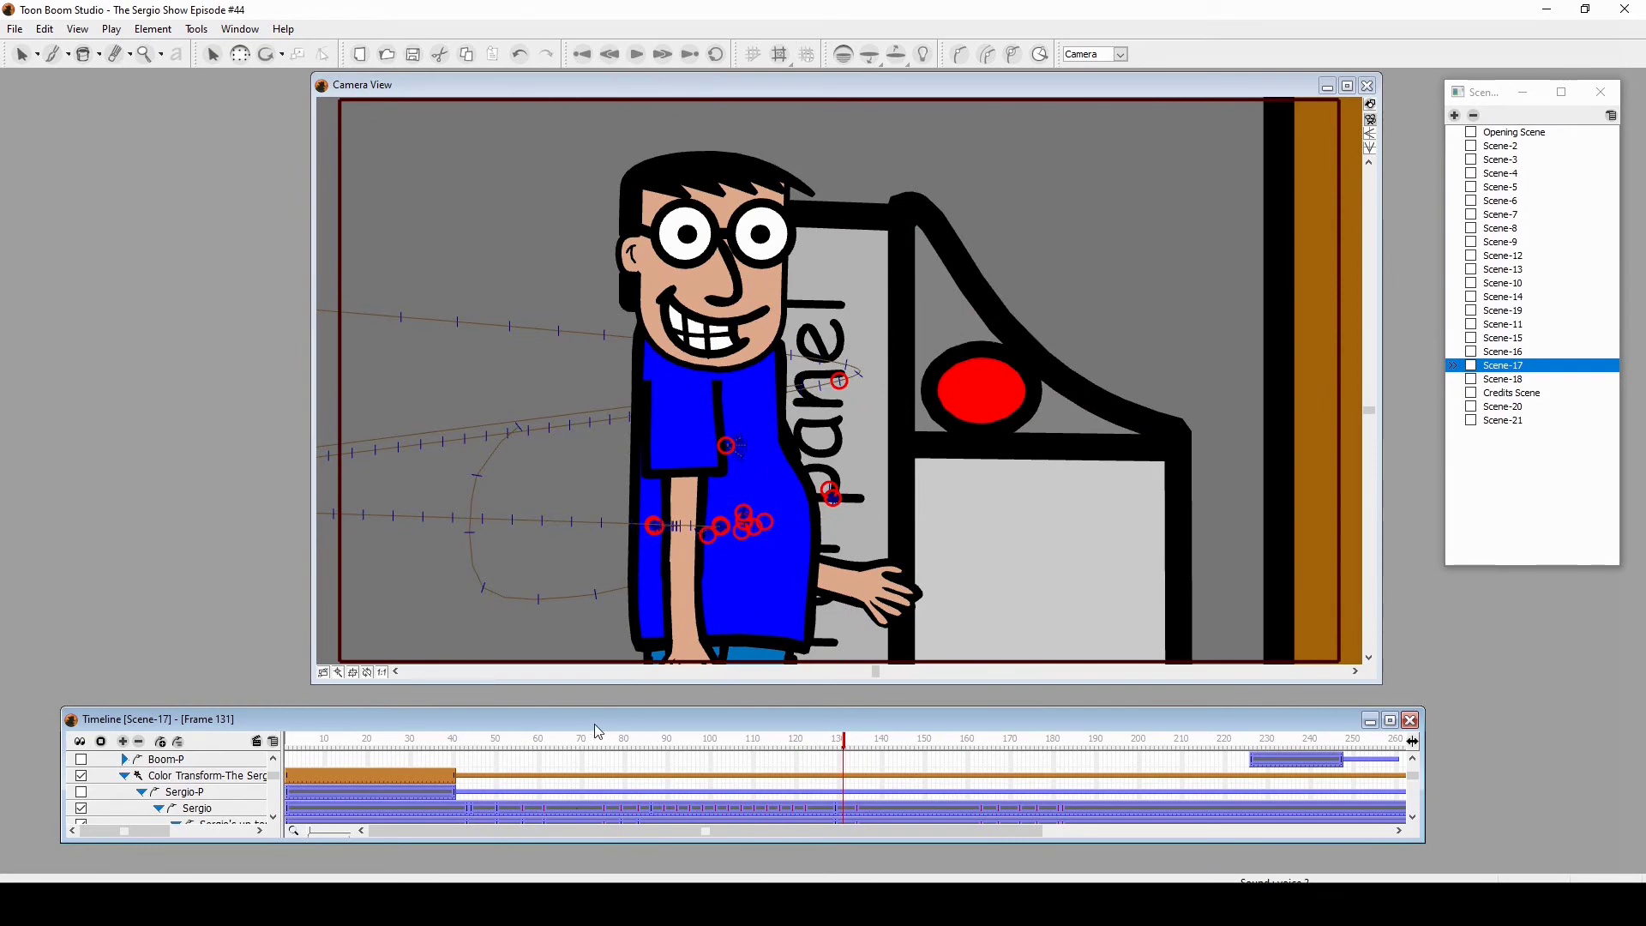
left_click_drag(598, 725, 563, 729)
Step: Scrub Scene-17 from frame 26 to 55, check frame 43, then return to 55
left_click(362, 750)
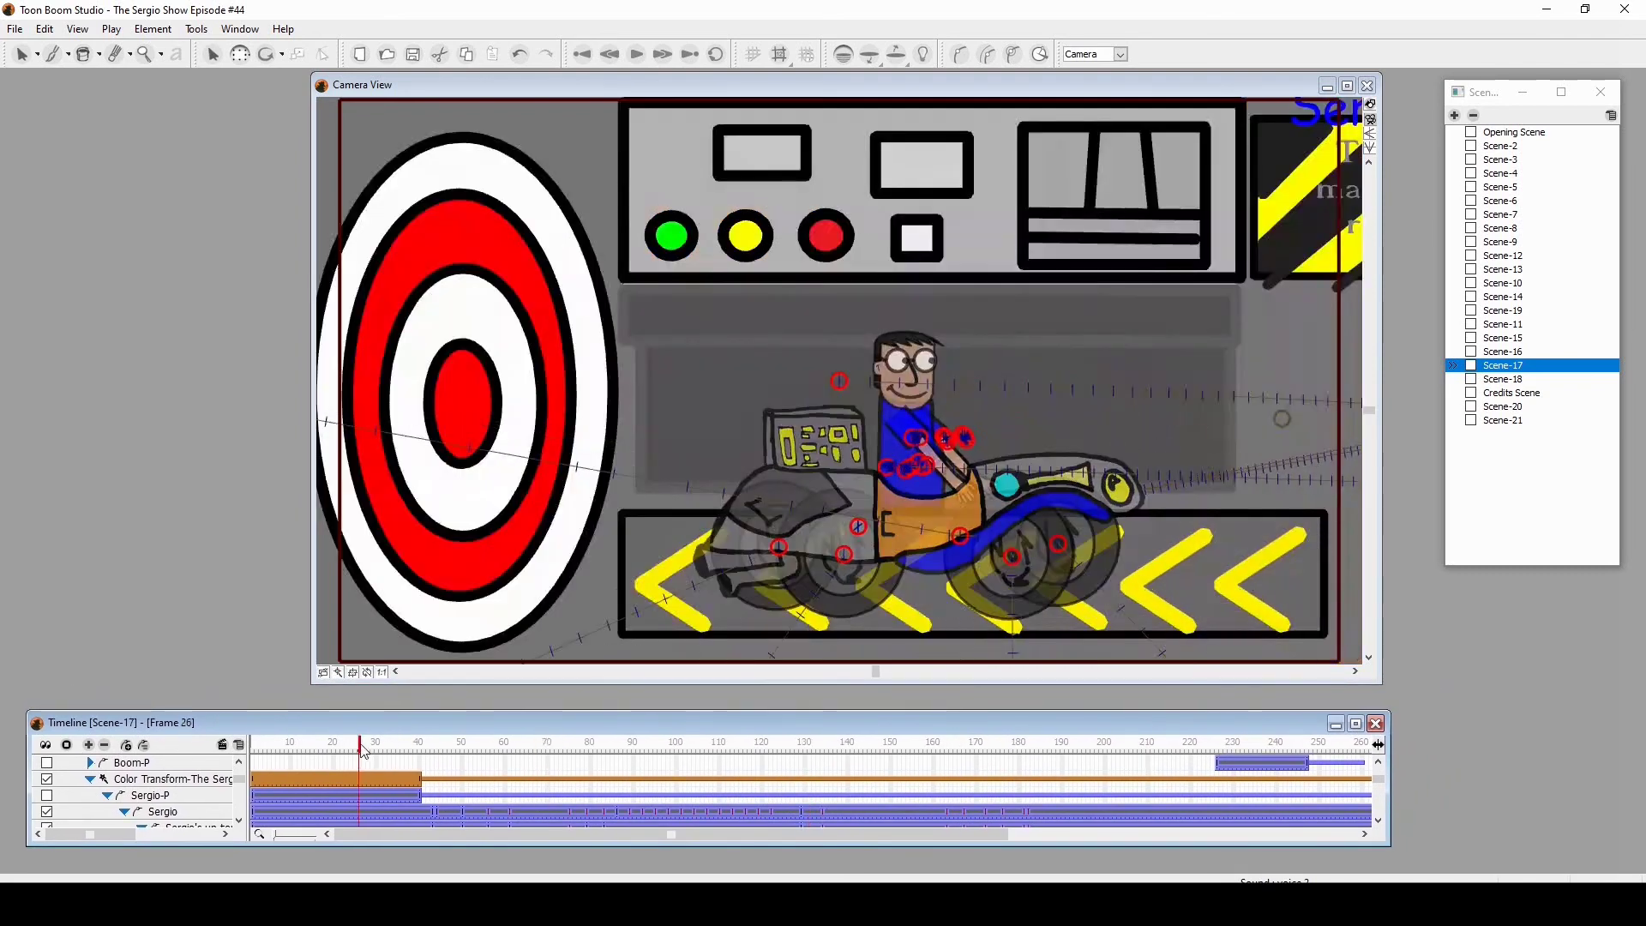
left_click_drag(362, 749, 485, 766)
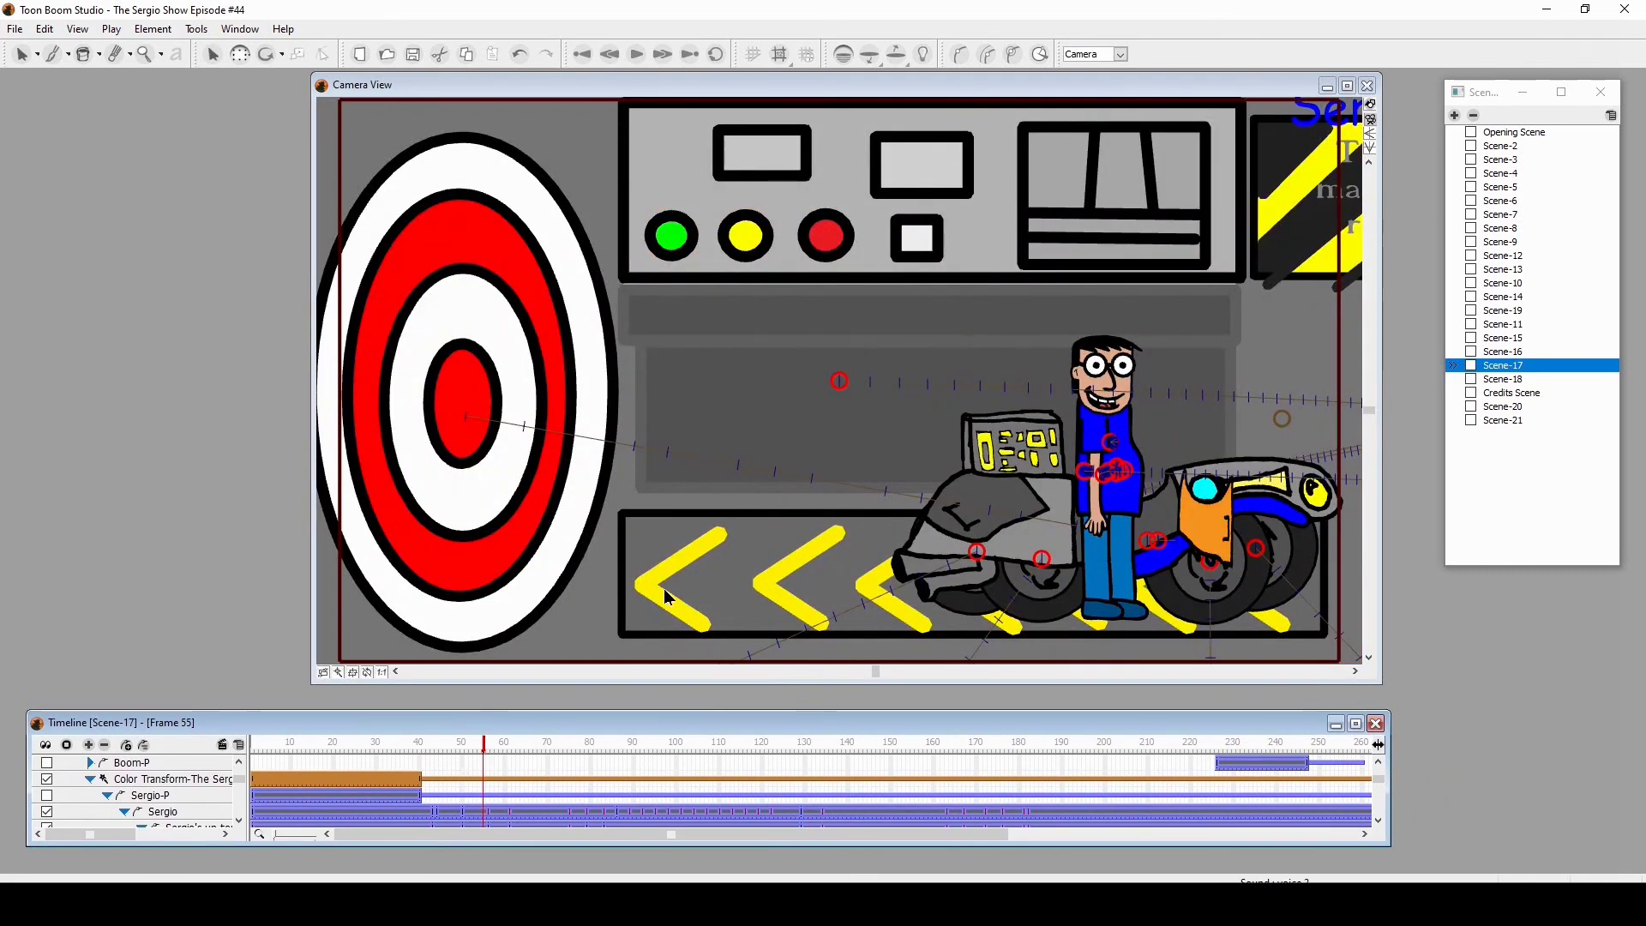
left_click(668, 597)
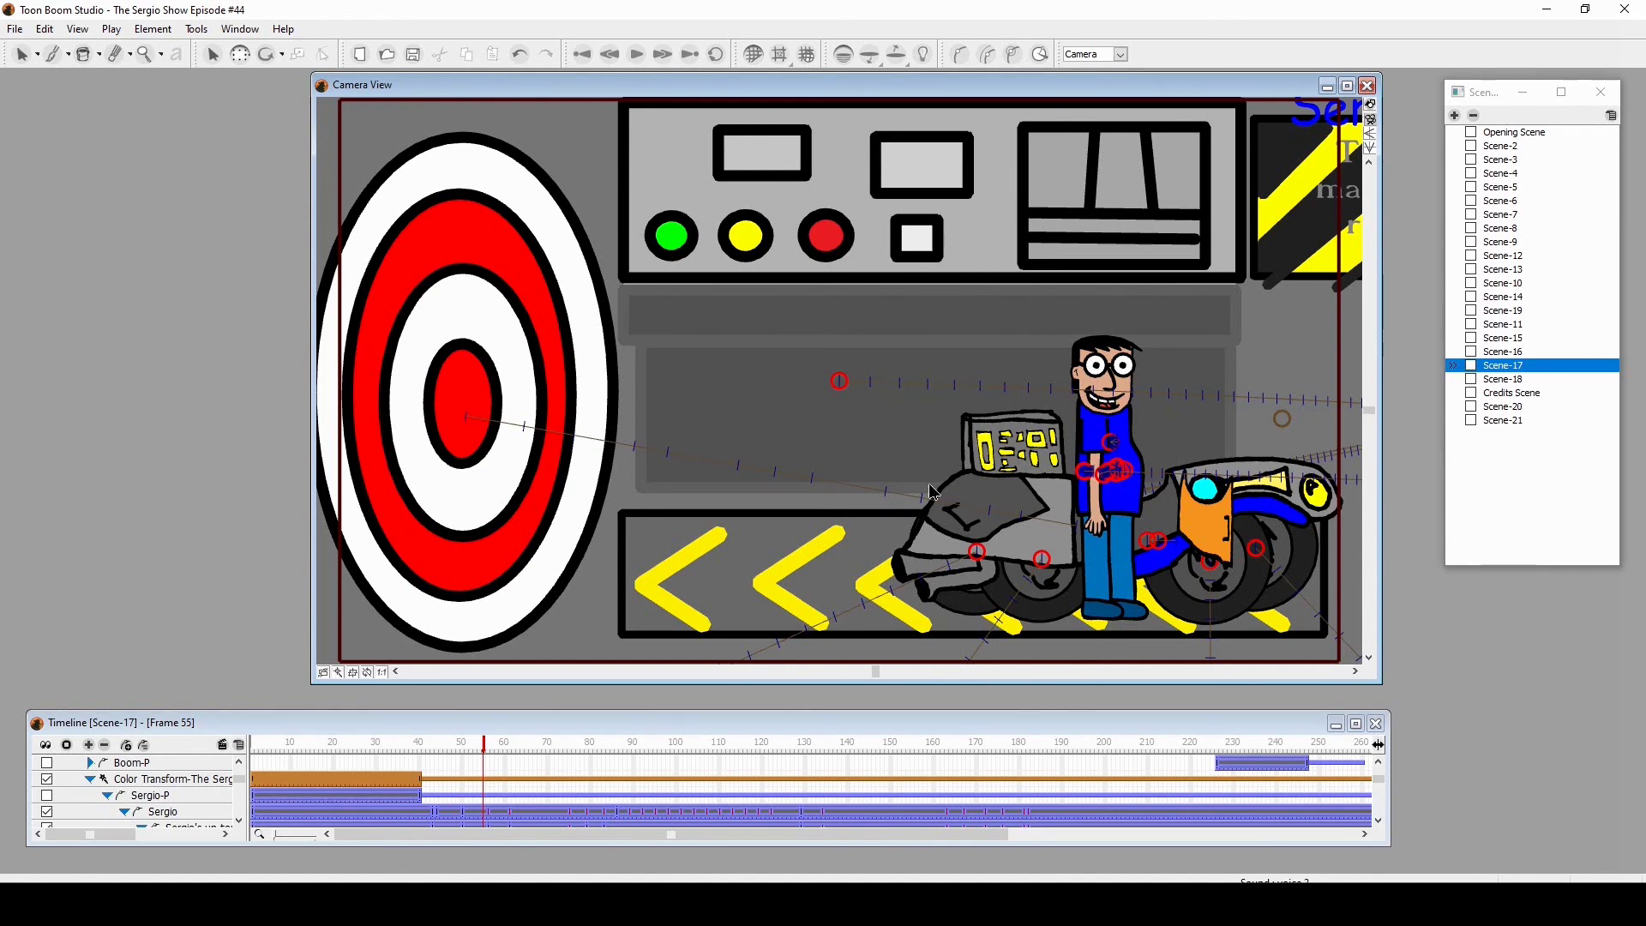
left_click(435, 749)
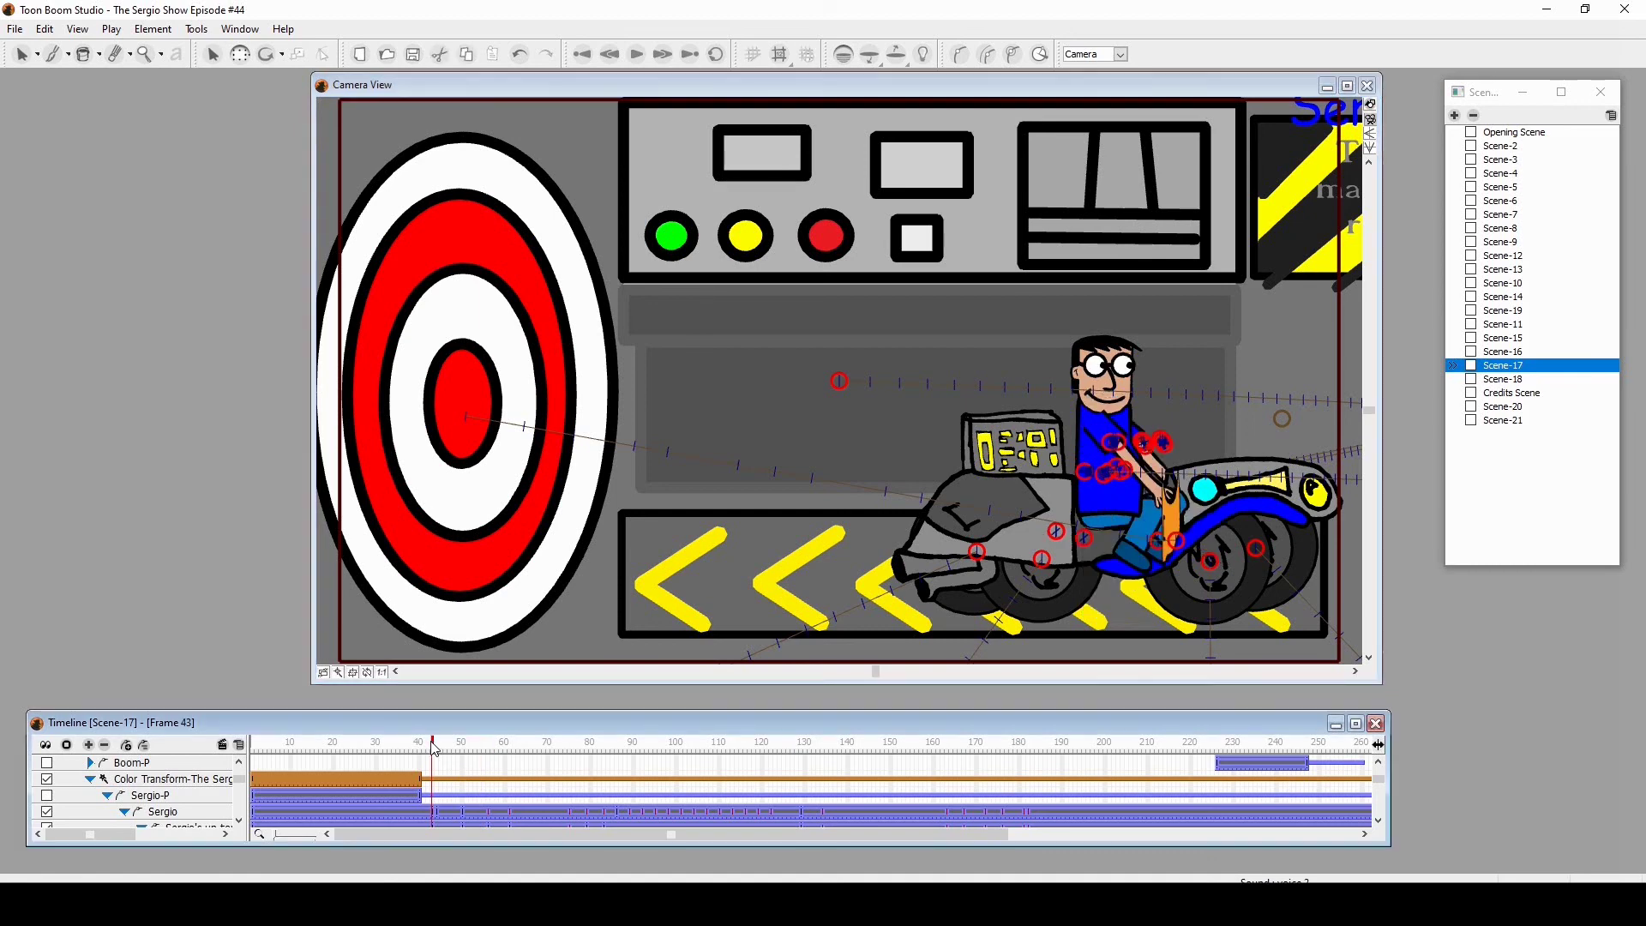
left_click(485, 756)
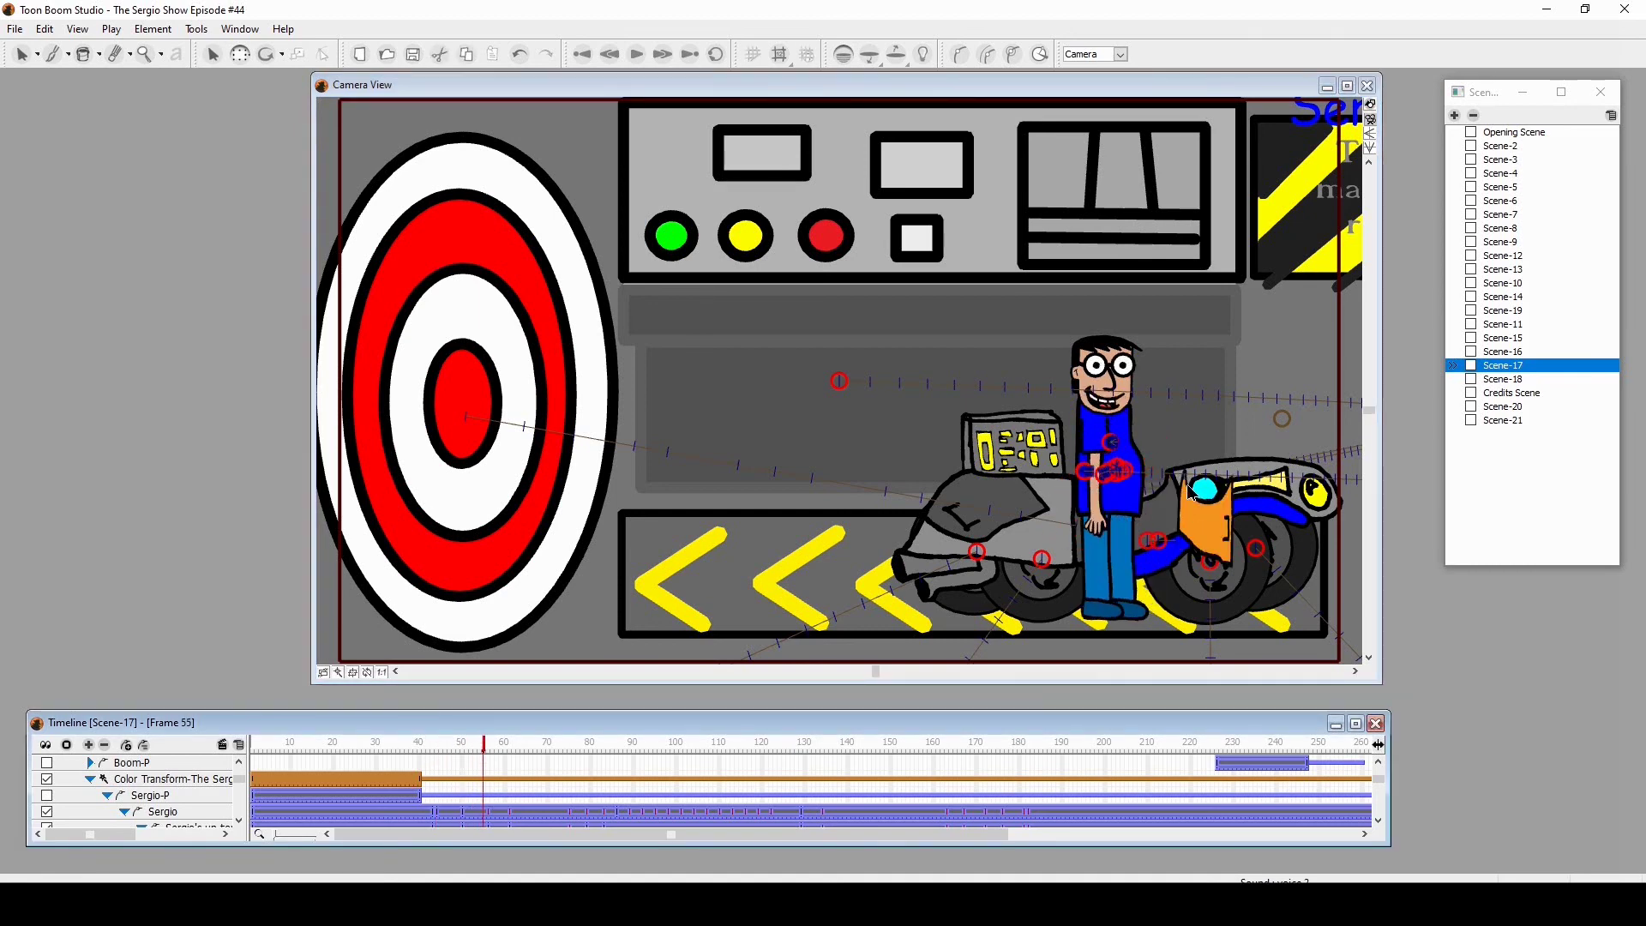